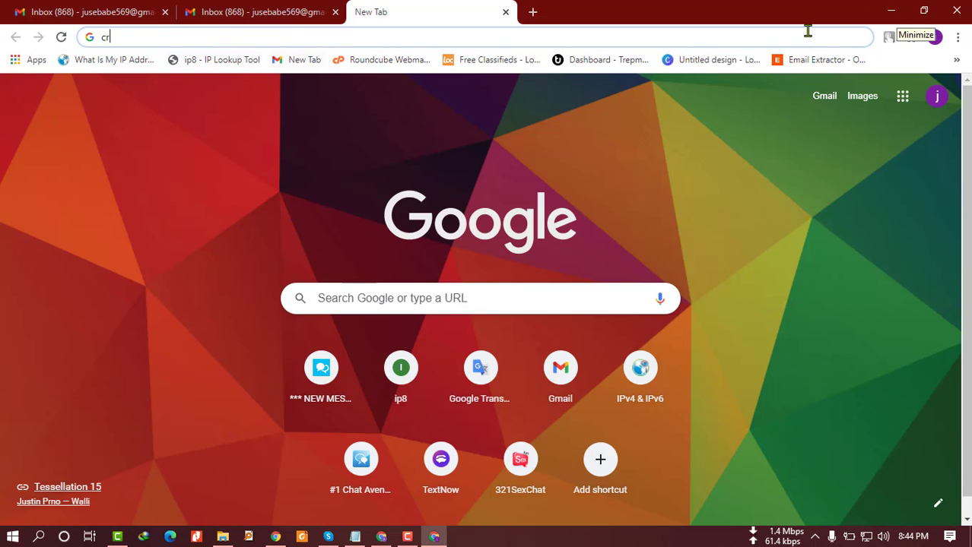
Copy the signed-in Gmail account's e-mail address, then leave Gmail for the sign-up form.
click(336, 12)
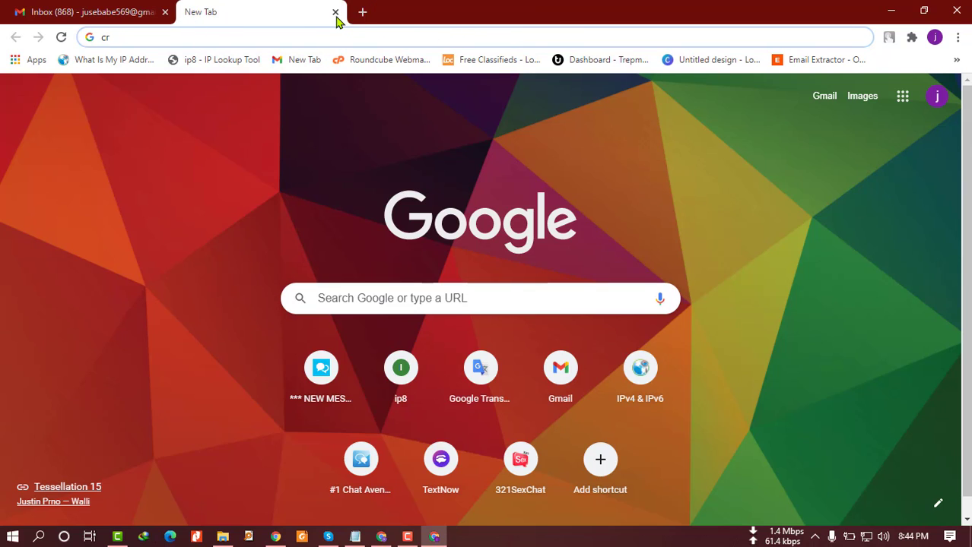
click(102, 9)
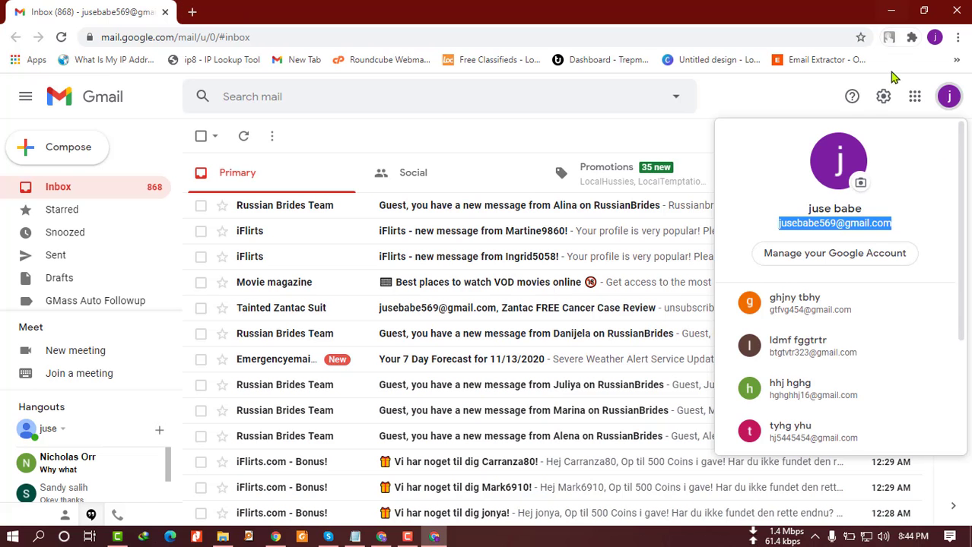
right_click(852, 230)
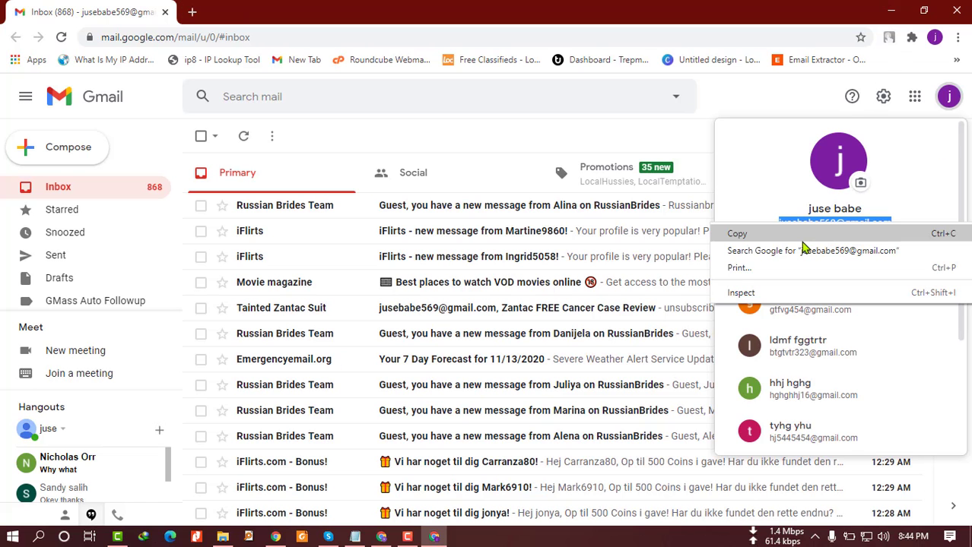
click(807, 241)
click(892, 14)
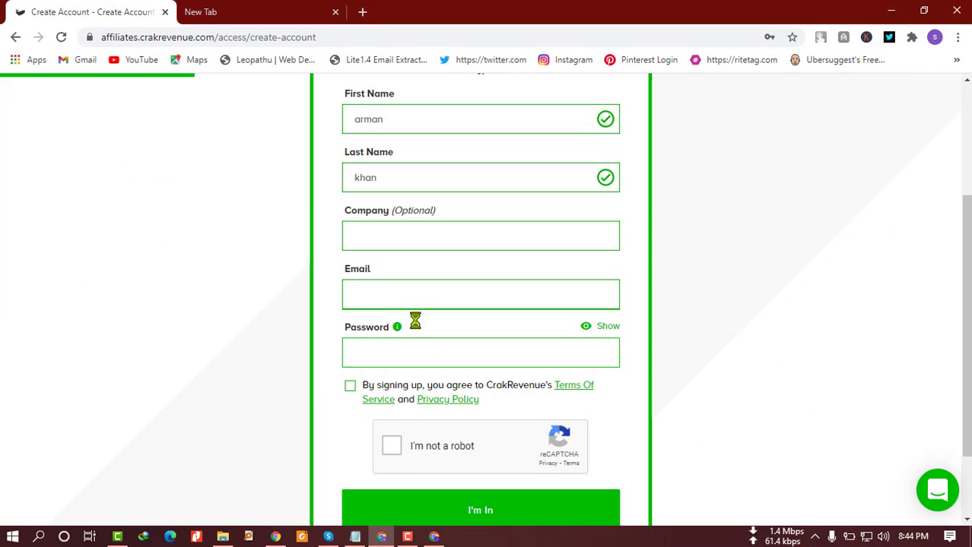
Paste the copied e-mail, enter the account password, and tick the Terms of Service agreement.
click(412, 297)
key(ctrl+v)
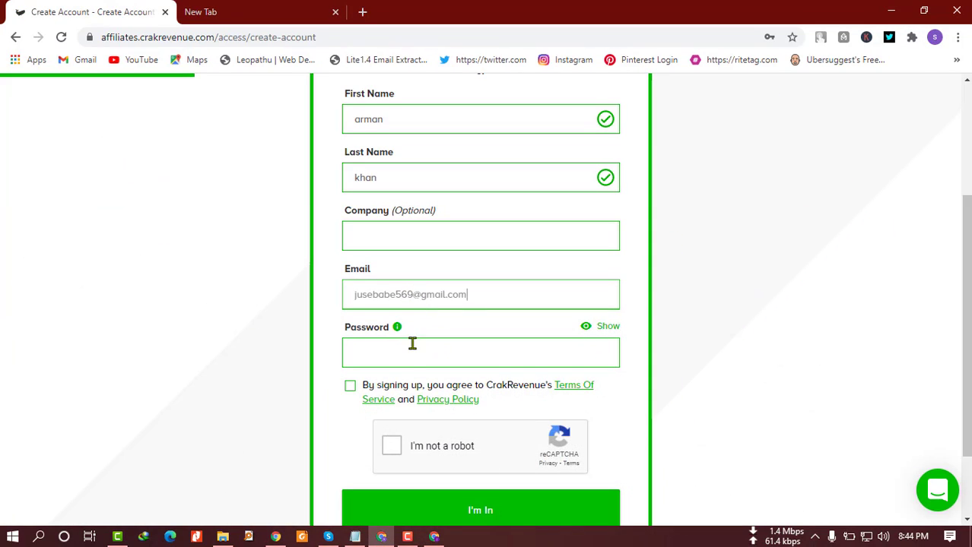
click(404, 349)
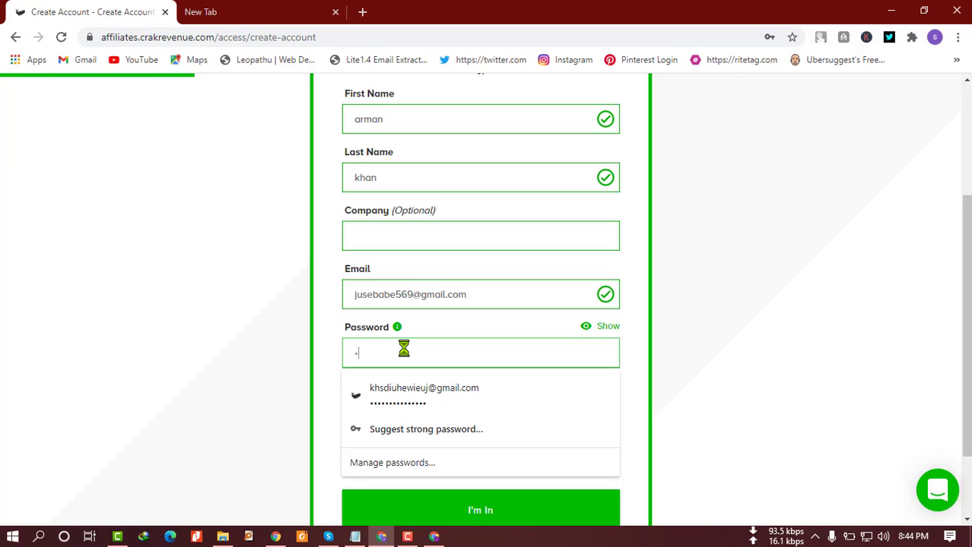
text(***)
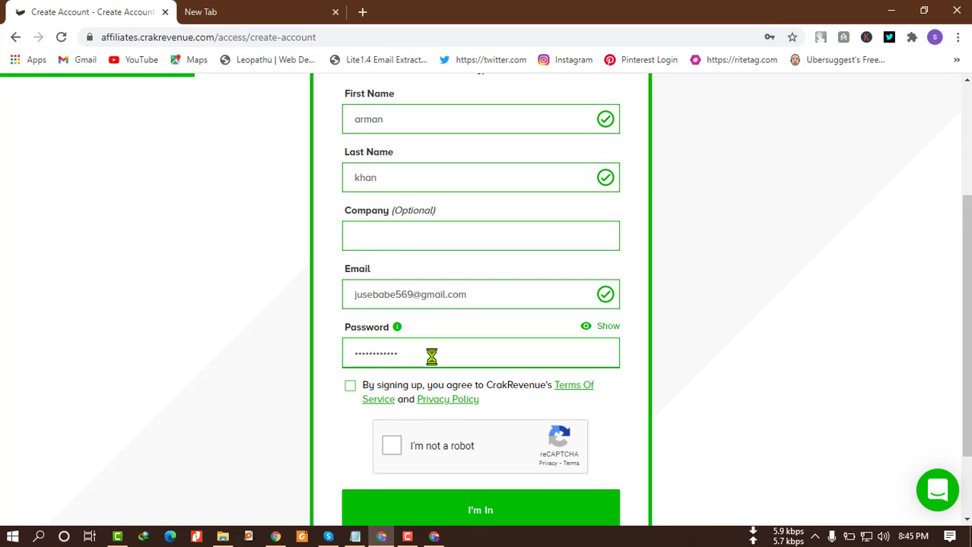
scroll(432, 356, down, 1)
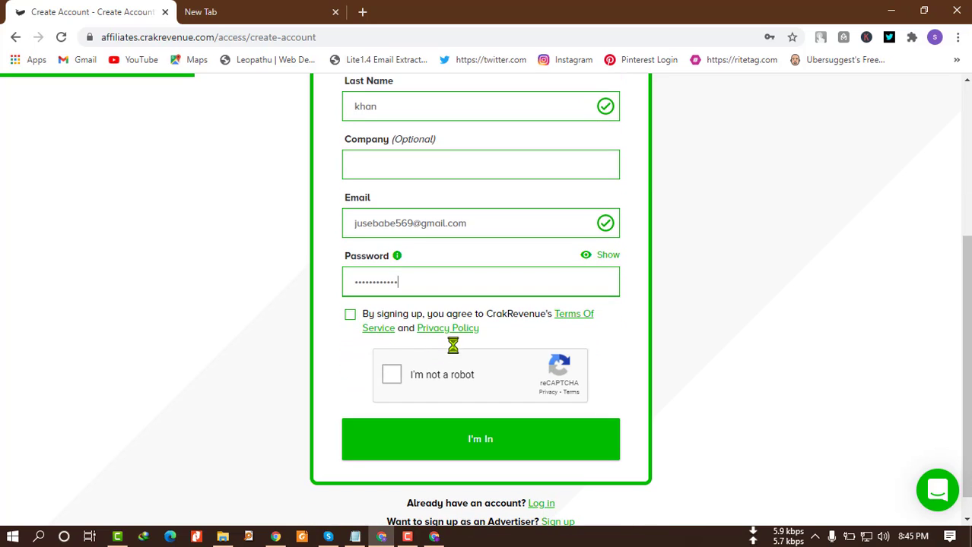
click(349, 314)
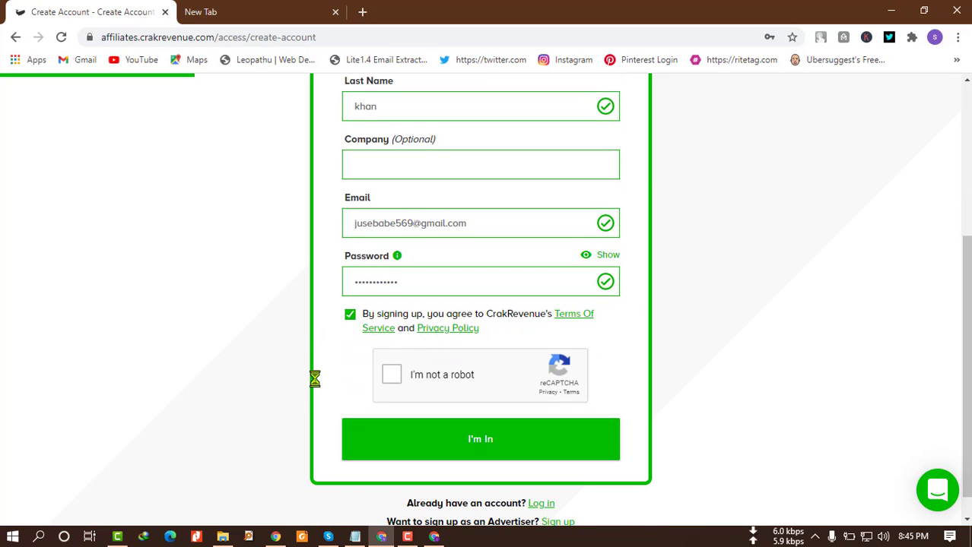
scroll(315, 378, down, 1)
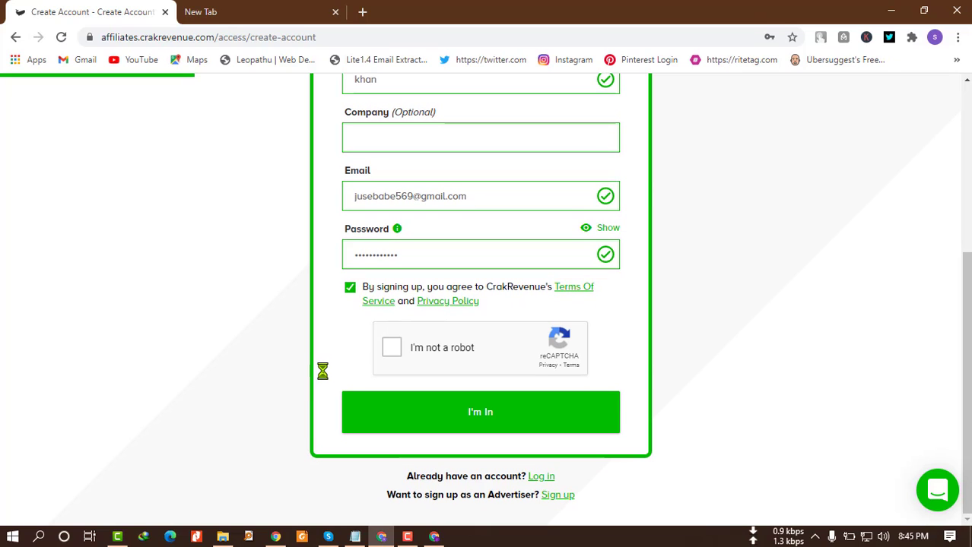
Complete the reCAPTCHA by selecting the three bridge tiles and verifying.
click(391, 349)
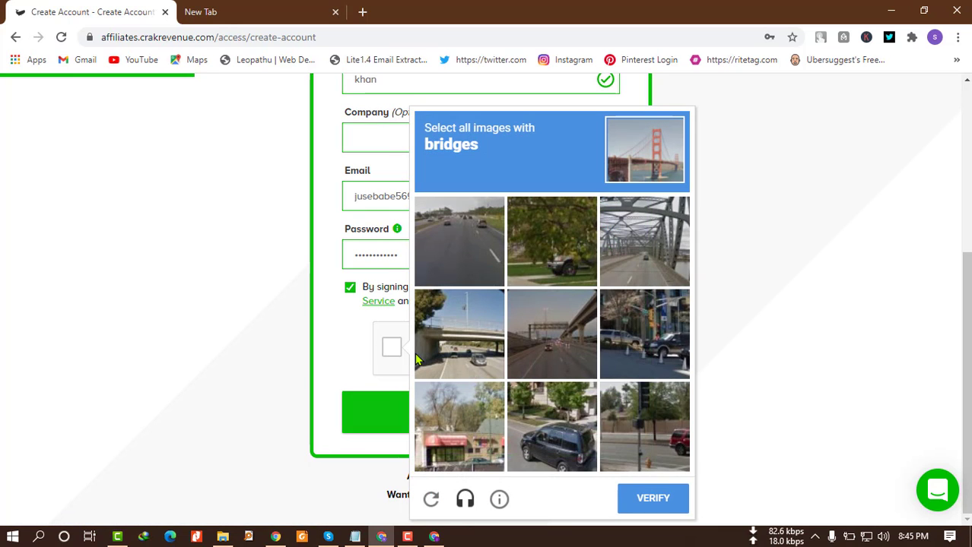
click(658, 251)
click(570, 343)
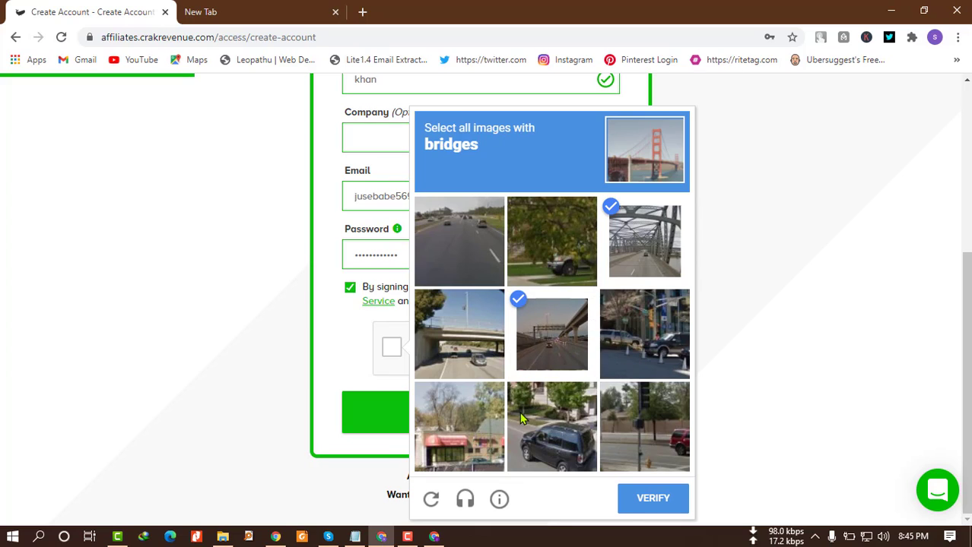
click(474, 349)
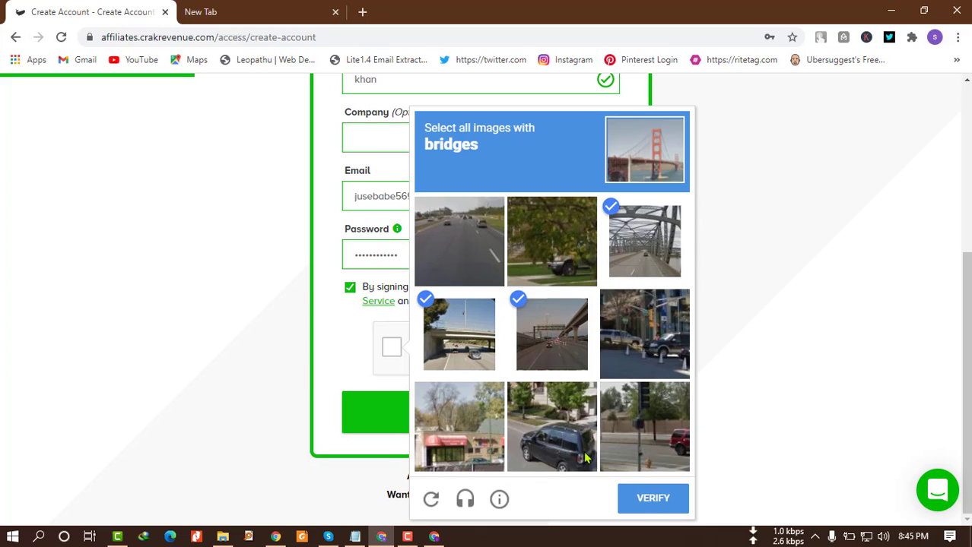
click(652, 498)
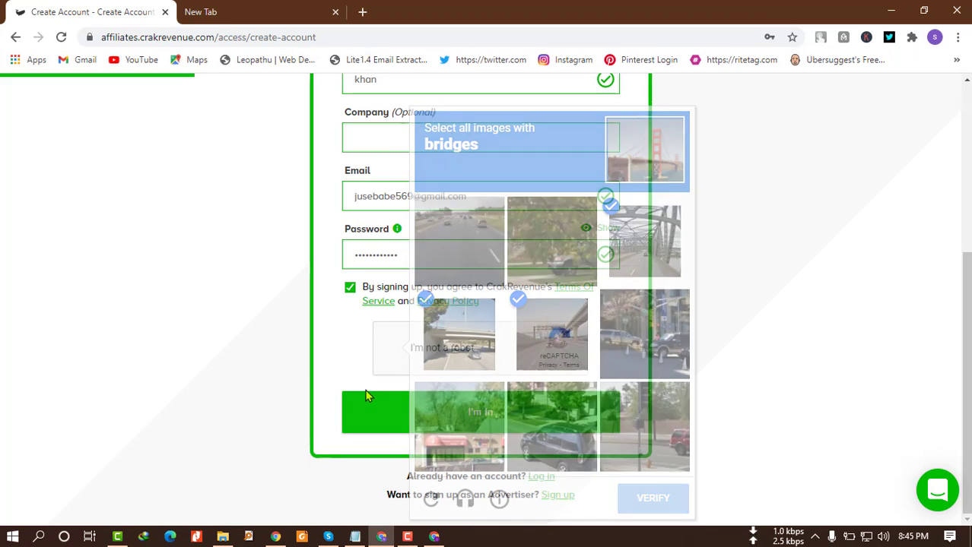
Scroll up and down through the form to review the entered details.
scroll(392, 363, up, 1)
scroll(391, 363, up, 3)
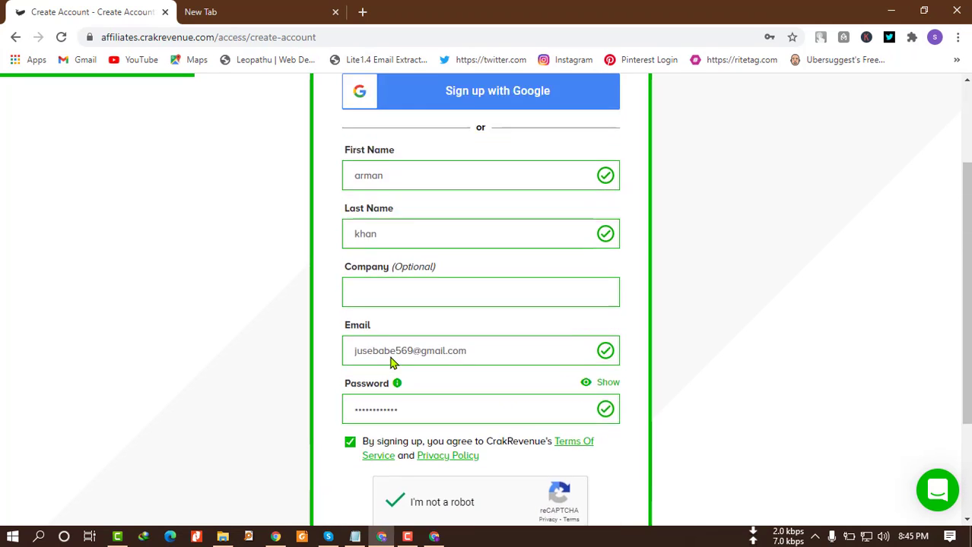
scroll(390, 357, down, 1)
scroll(389, 357, down, 3)
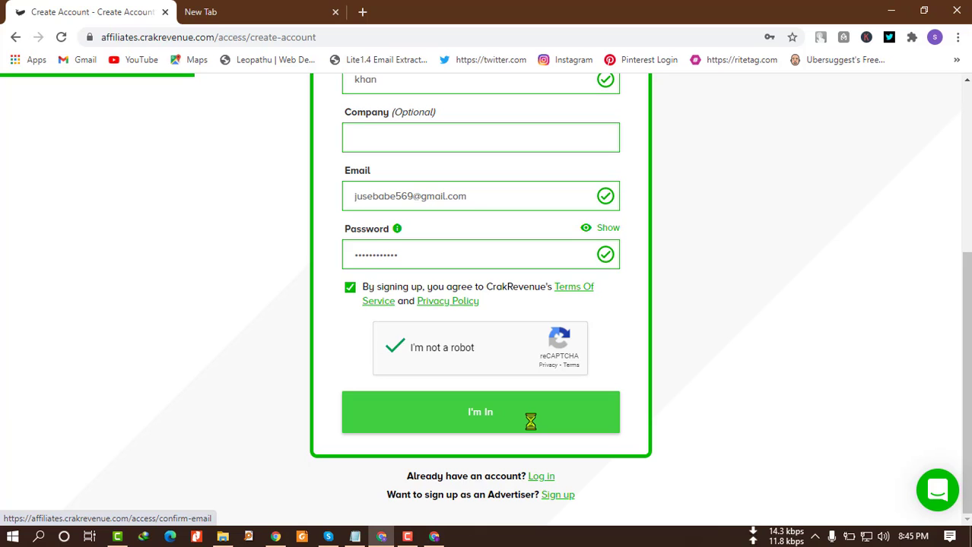
scroll(531, 421, up, 3)
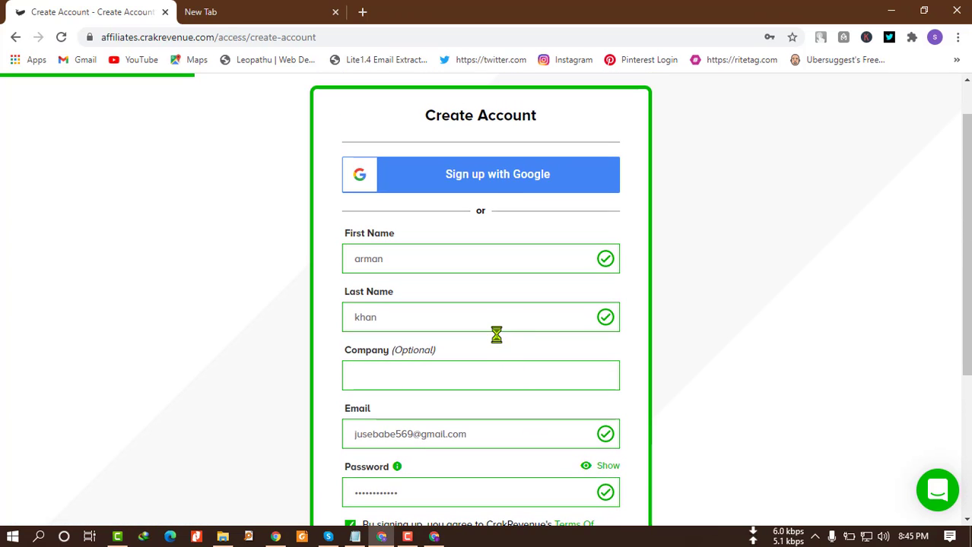
scroll(496, 335, up, 1)
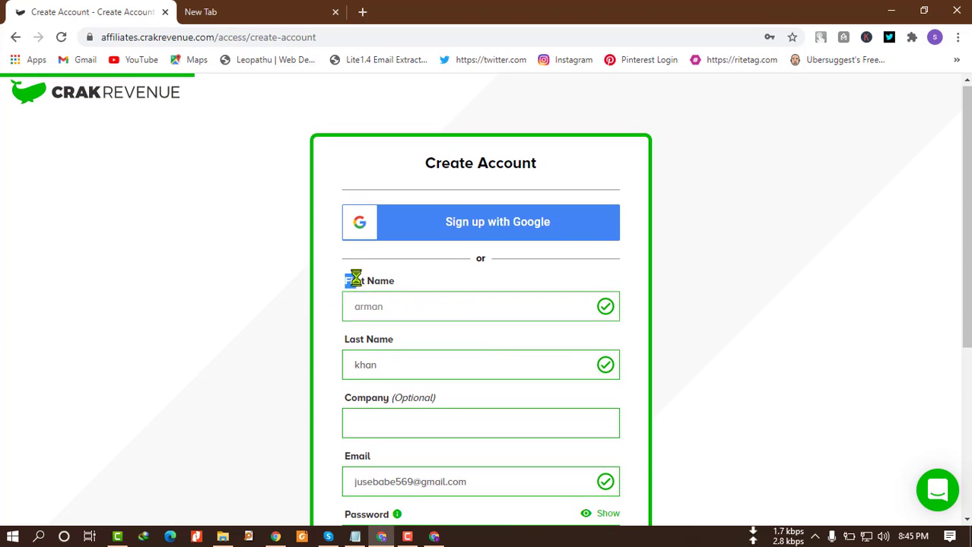
drag(346, 282, 435, 278)
scroll(379, 304, down, 1)
scroll(346, 325, down, 1)
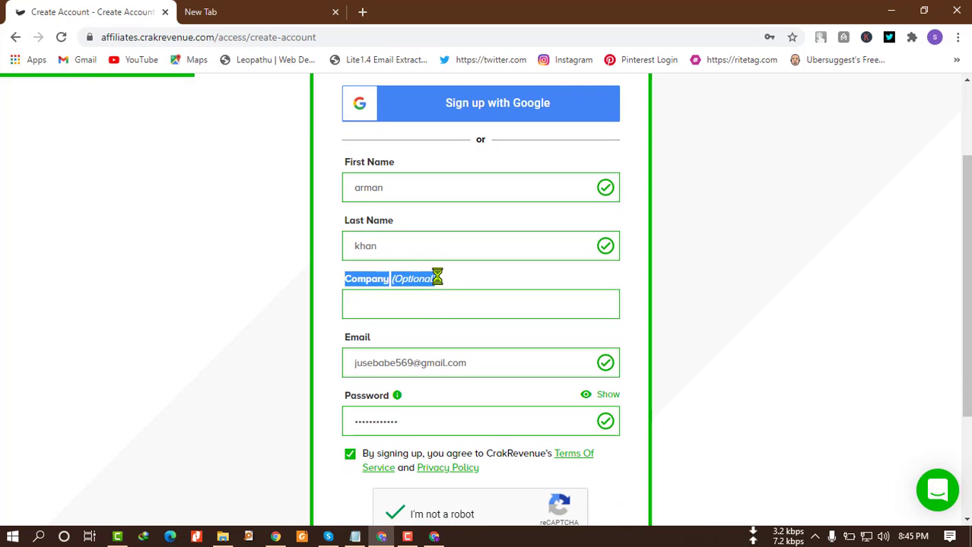
scroll(322, 266, down, 1)
drag(338, 265, 378, 254)
scroll(373, 281, down, 1)
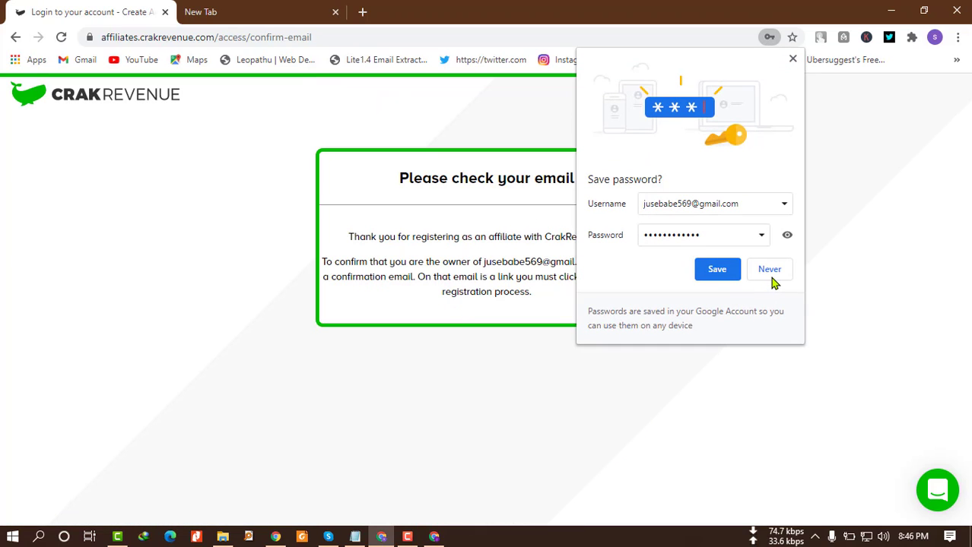
Decline saving the password, leaving the 'Please check your email' page in view.
click(773, 271)
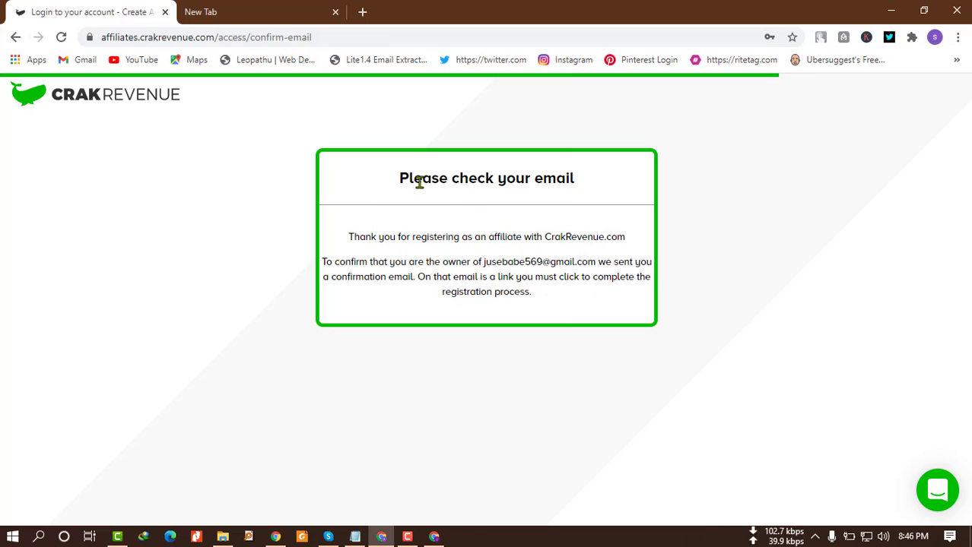
drag(401, 177, 571, 180)
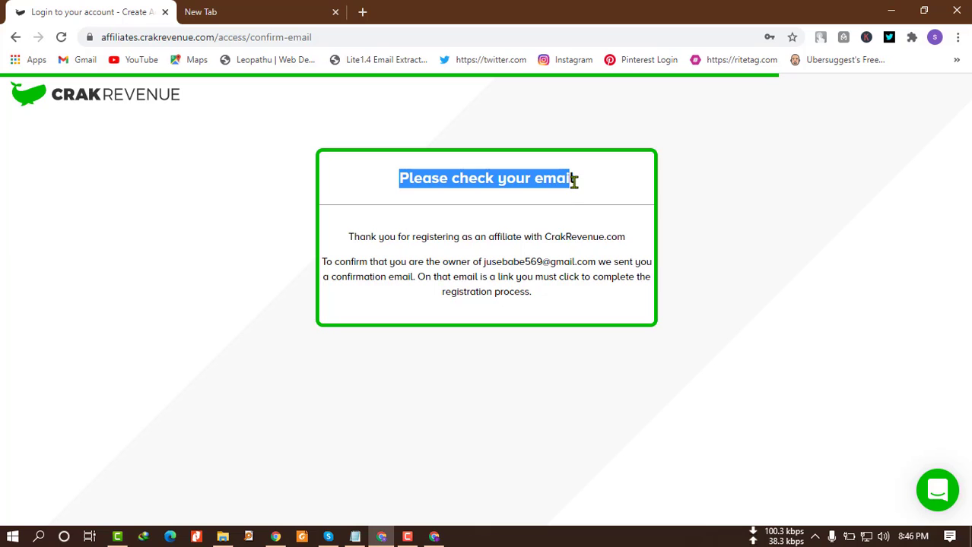
click(524, 213)
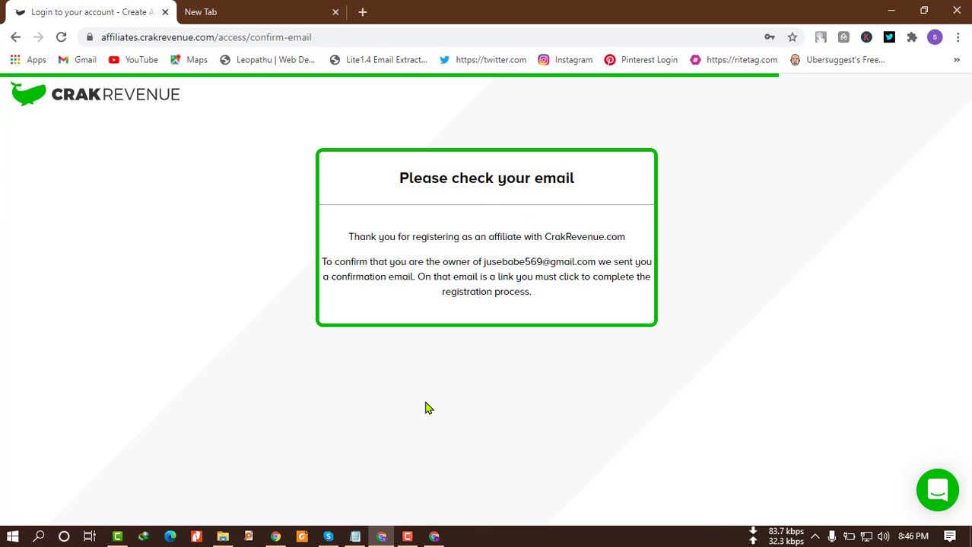
Open the 'Please confirm your CrakRevenue account' email in Gmail.
click(434, 537)
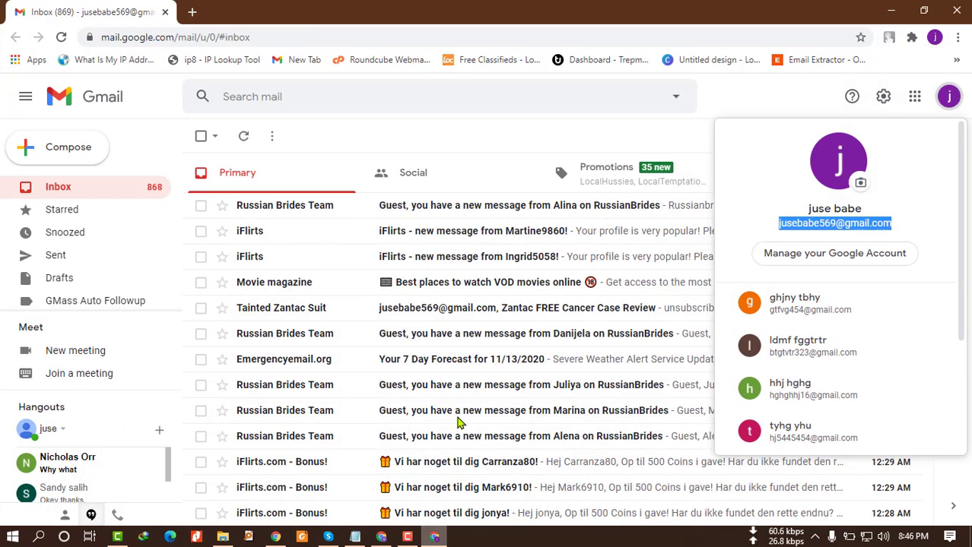
click(401, 137)
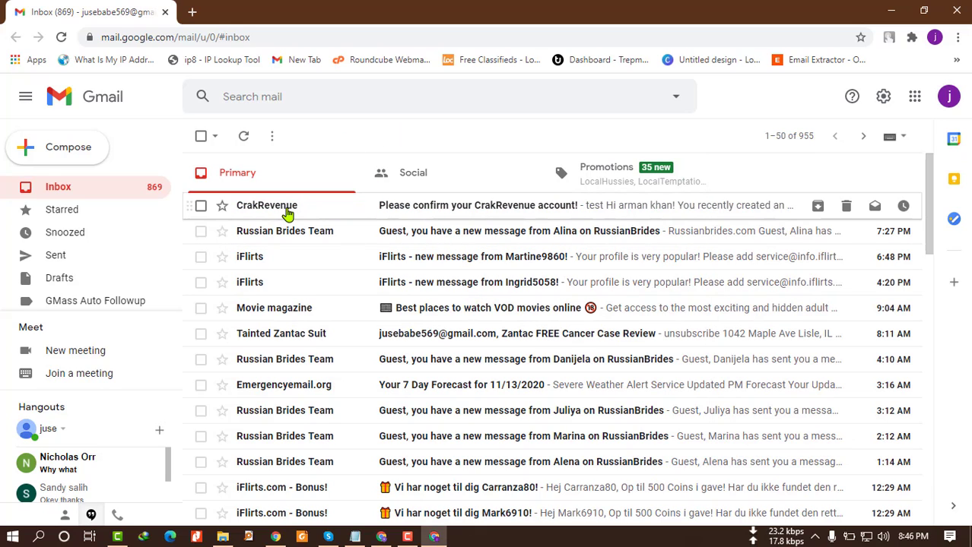
click(459, 214)
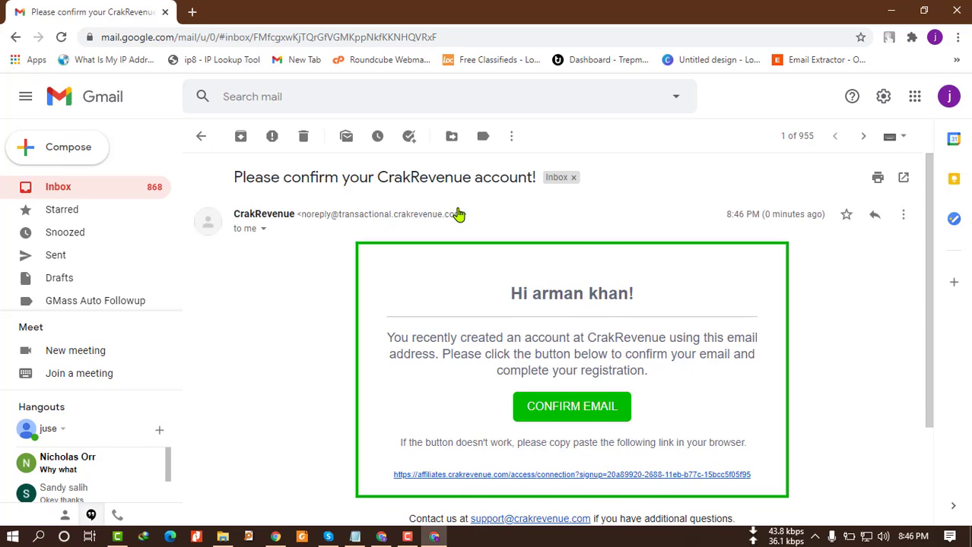
scroll(459, 350, down, 1)
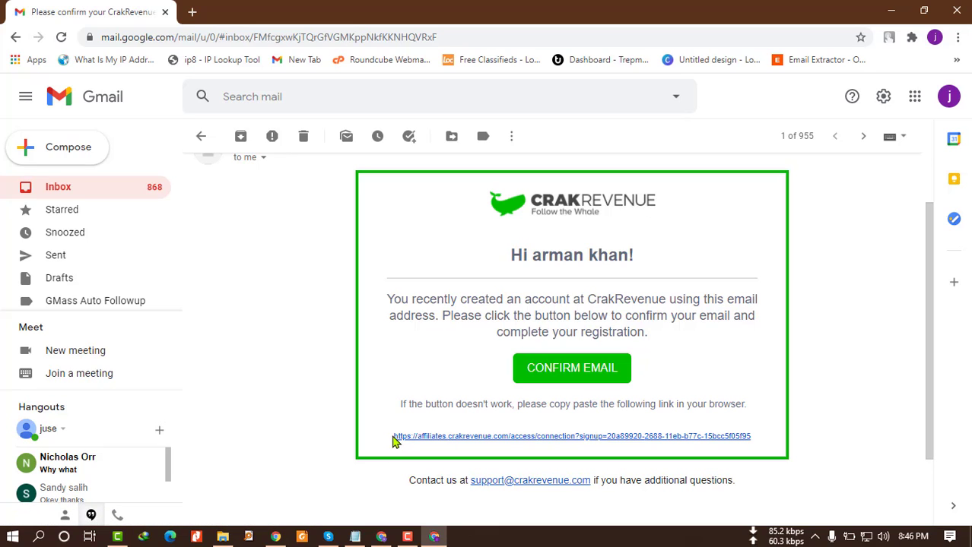
Copy the full confirmation link and return to the CrakRevenue window's address bar.
triple_click(392, 409)
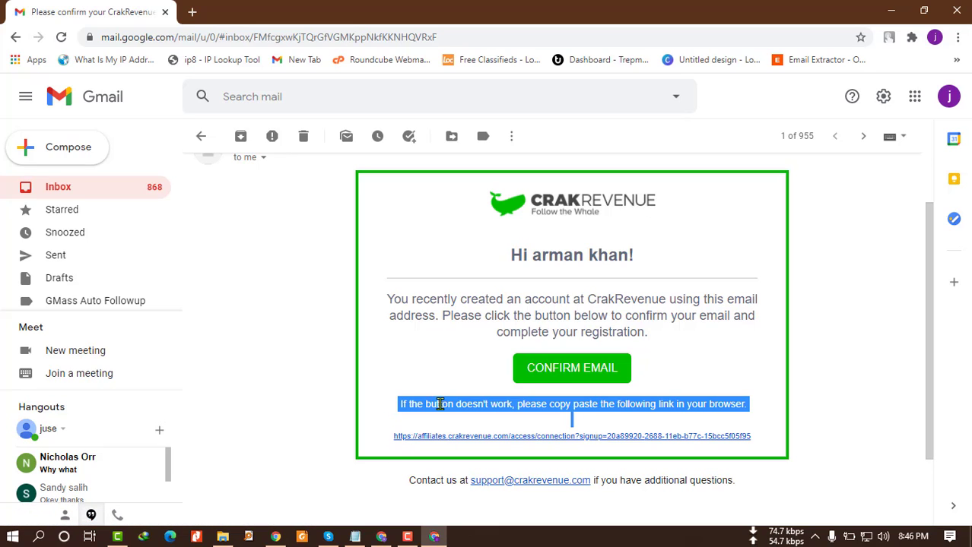
click(439, 358)
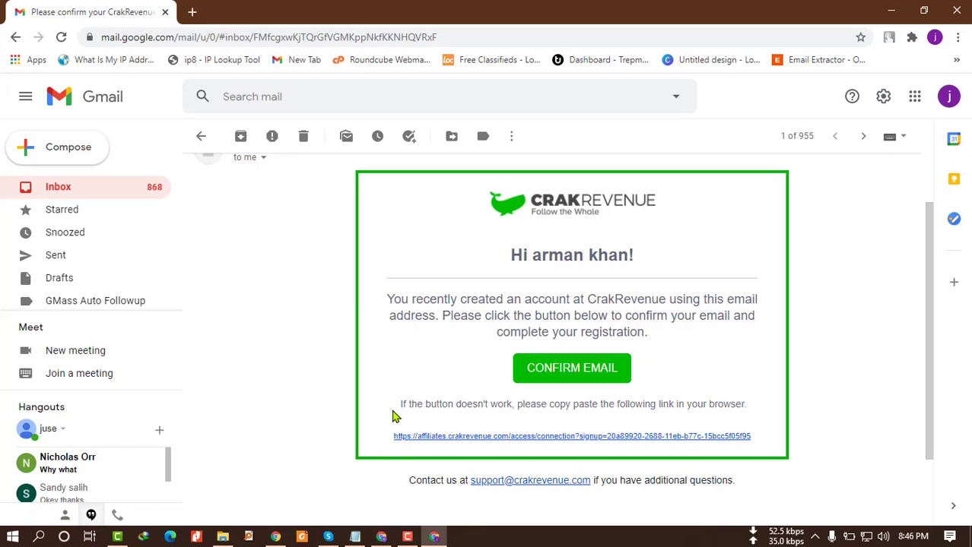
drag(395, 439, 755, 447)
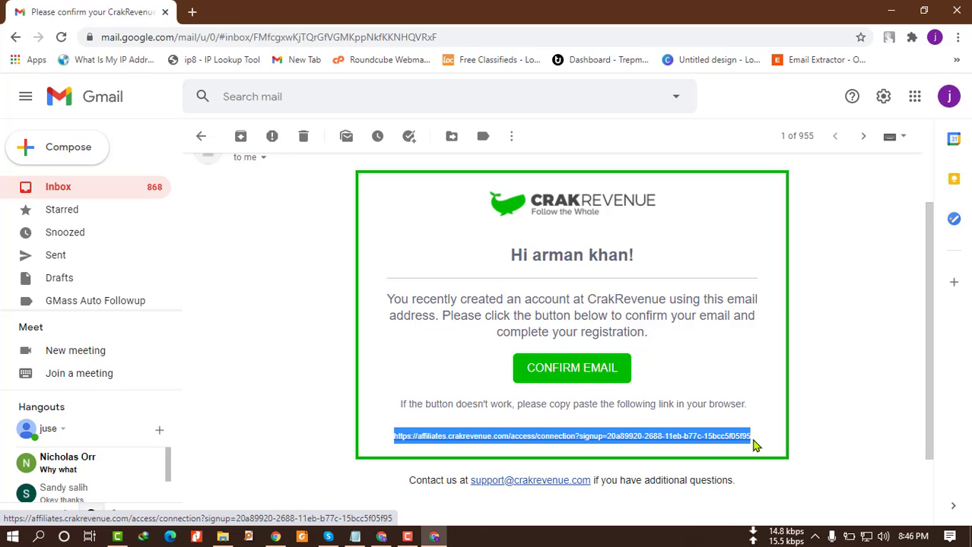
right_click(500, 448)
click(544, 385)
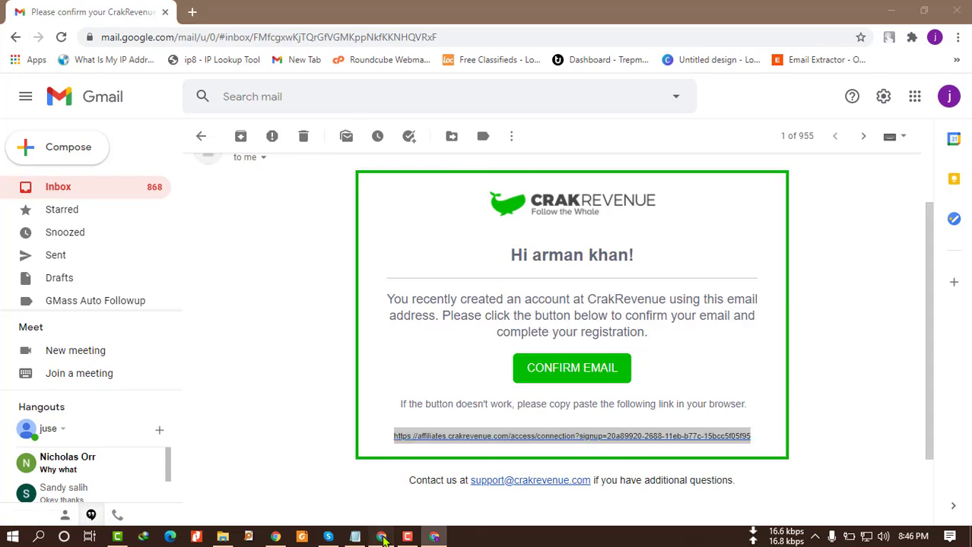
click(381, 536)
click(257, 38)
Paste the confirmation link into the address bar and load the 'Hi, tell us about you' form.
right_click(256, 38)
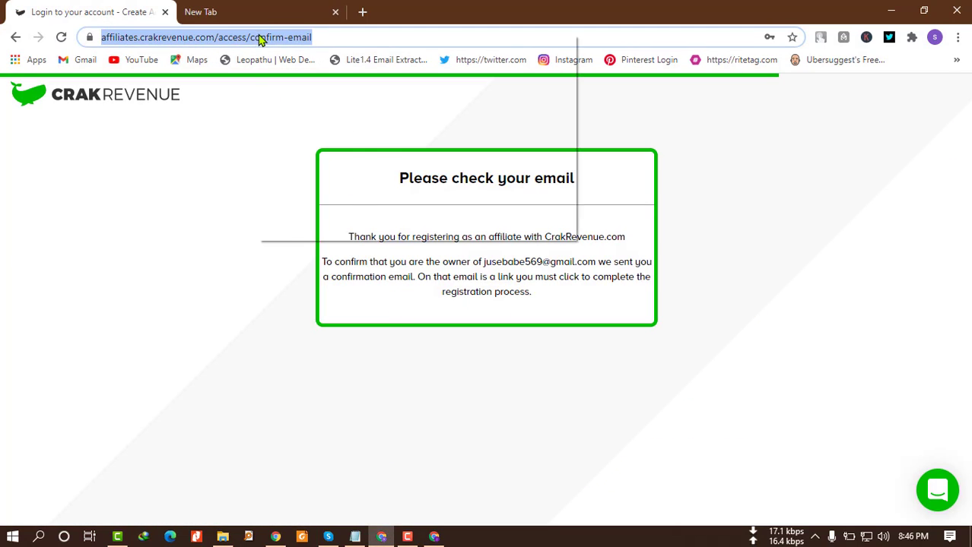
click(294, 129)
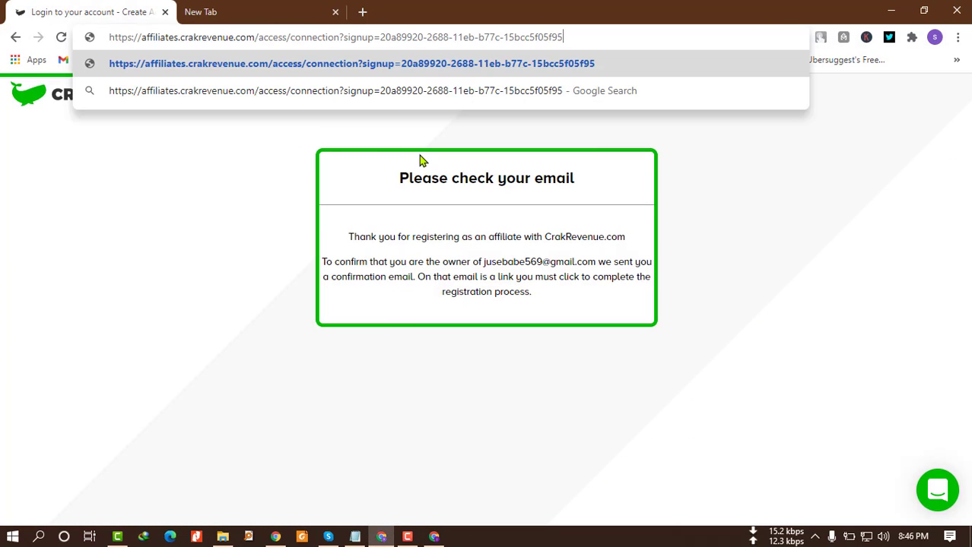
key(Return)
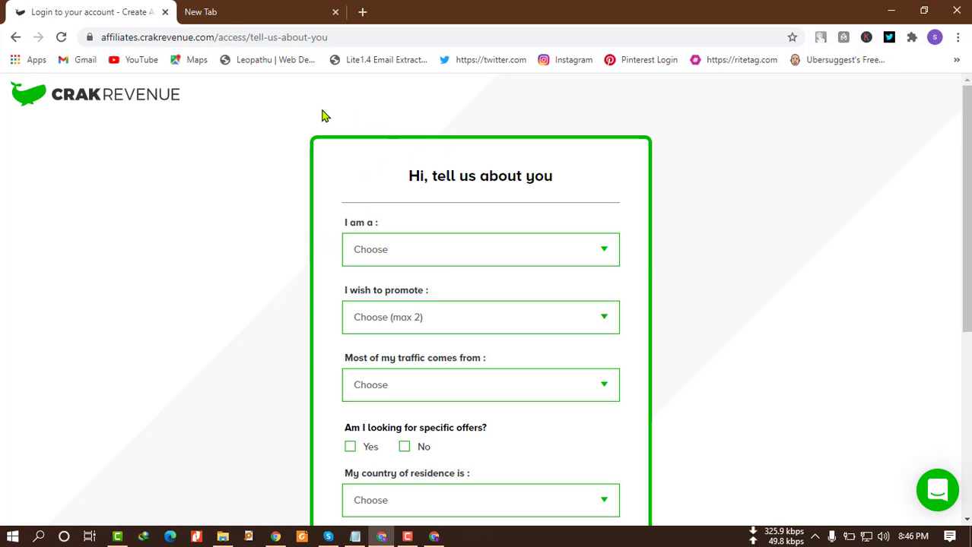
click(308, 250)
scroll(302, 262, down, 1)
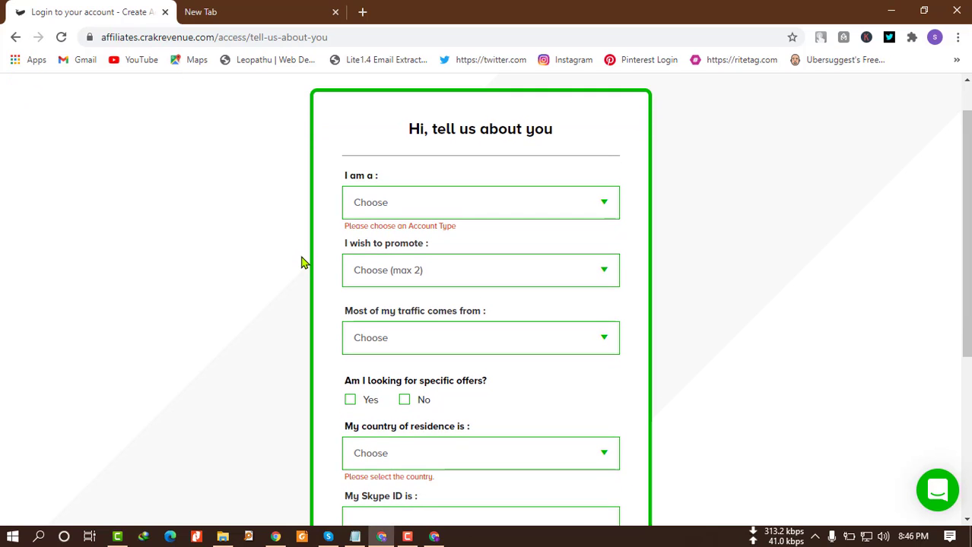
scroll(301, 263, up, 1)
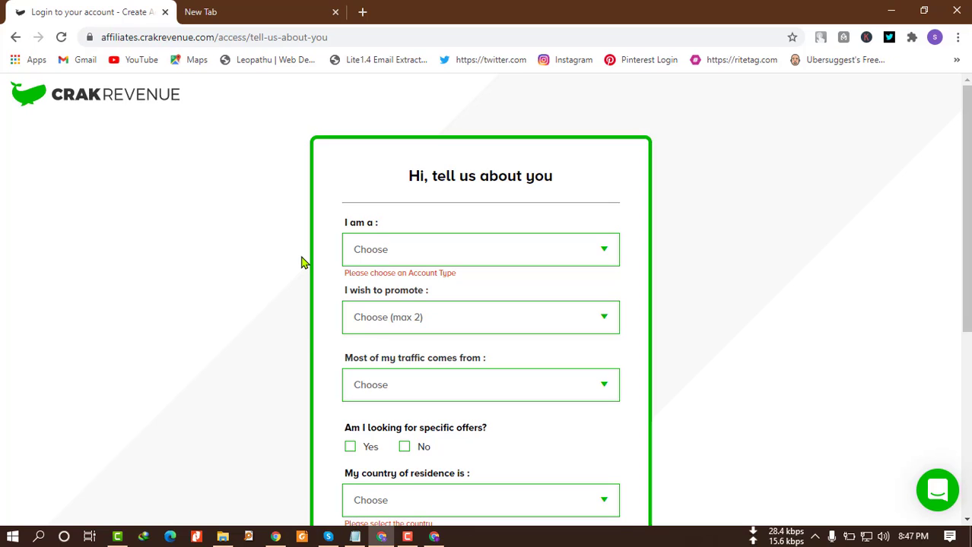
scroll(301, 262, down, 1)
click(488, 204)
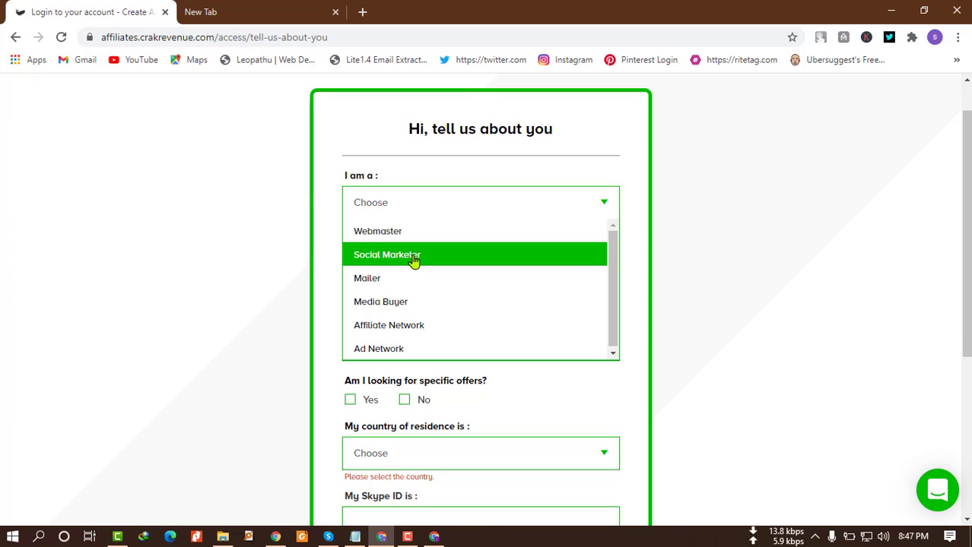
Choose Social Marketer and tick Adult Gaming and Dating as categories to promote.
click(414, 261)
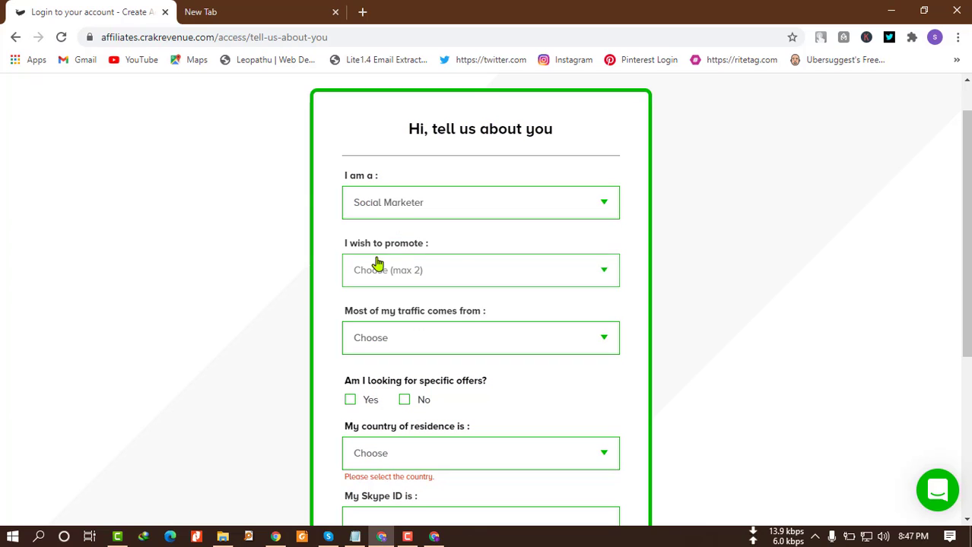
scroll(319, 289, down, 1)
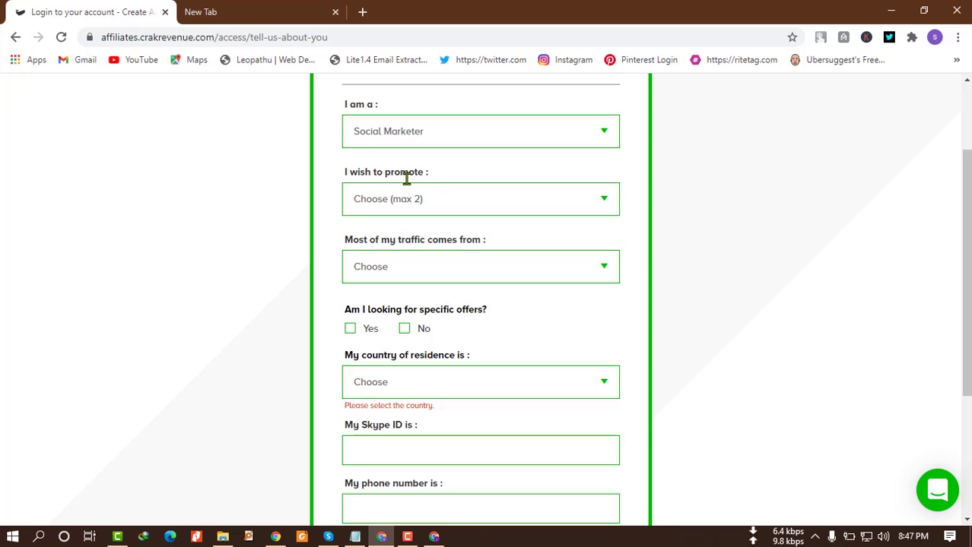
click(431, 200)
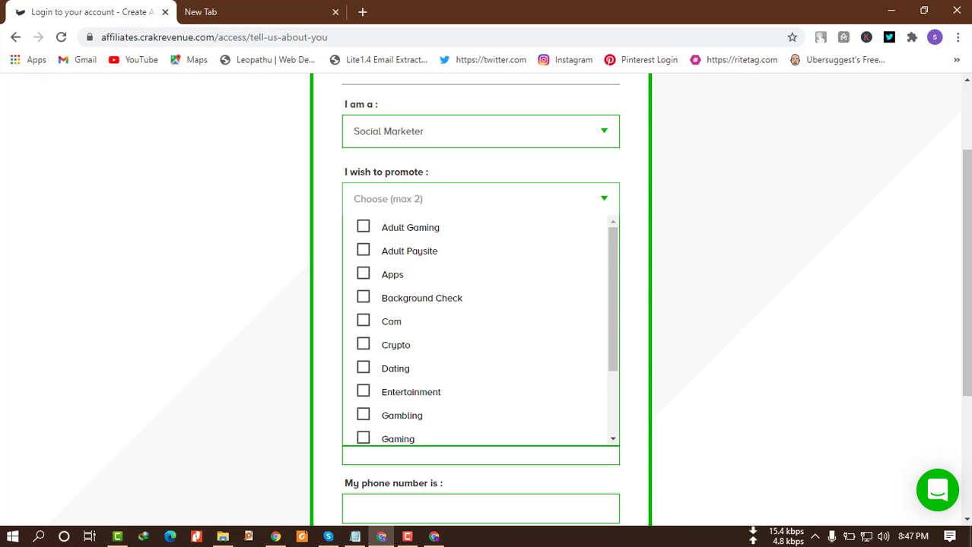
click(364, 229)
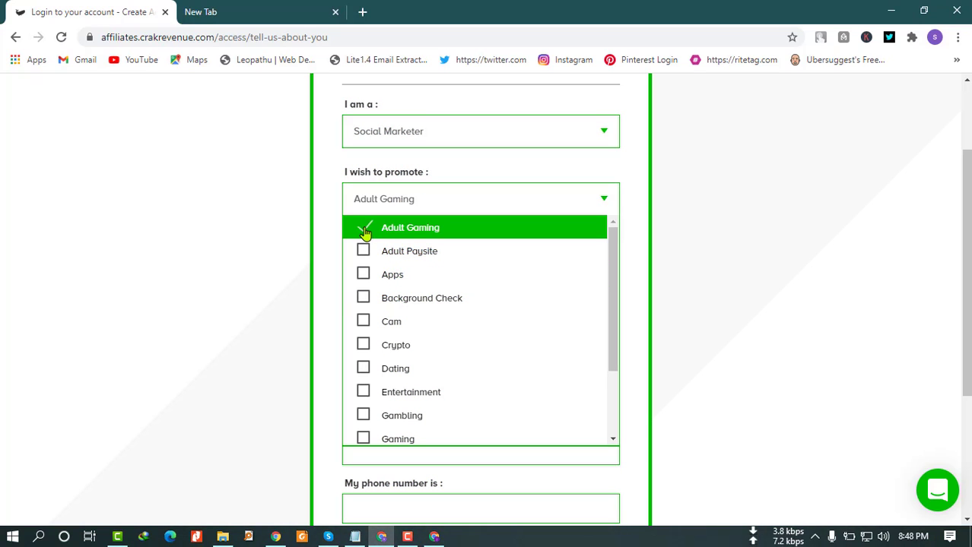
click(363, 374)
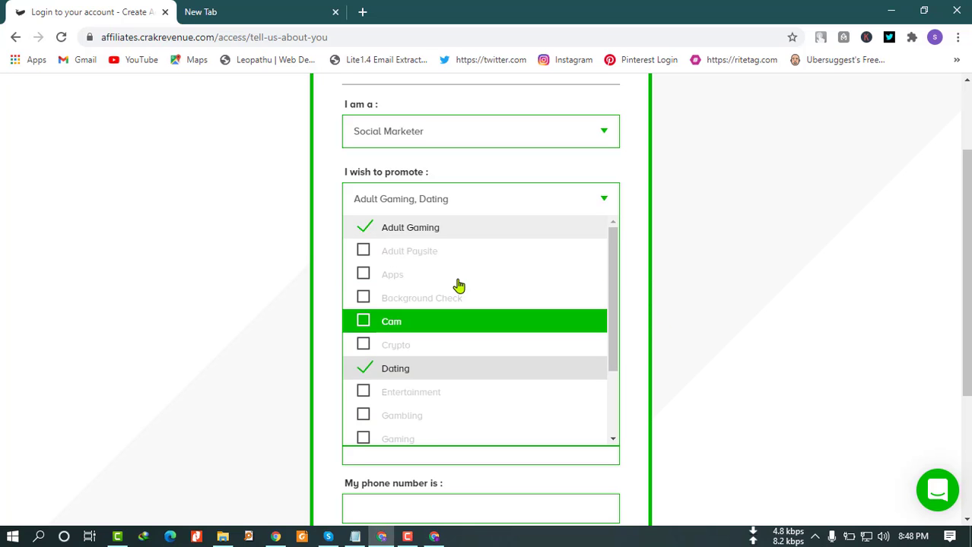
click(640, 308)
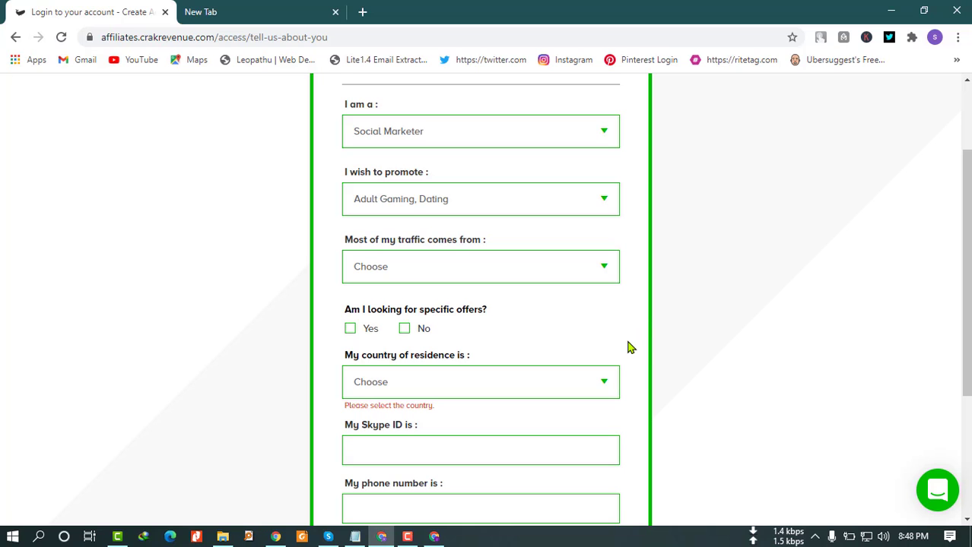
scroll(629, 343, down, 1)
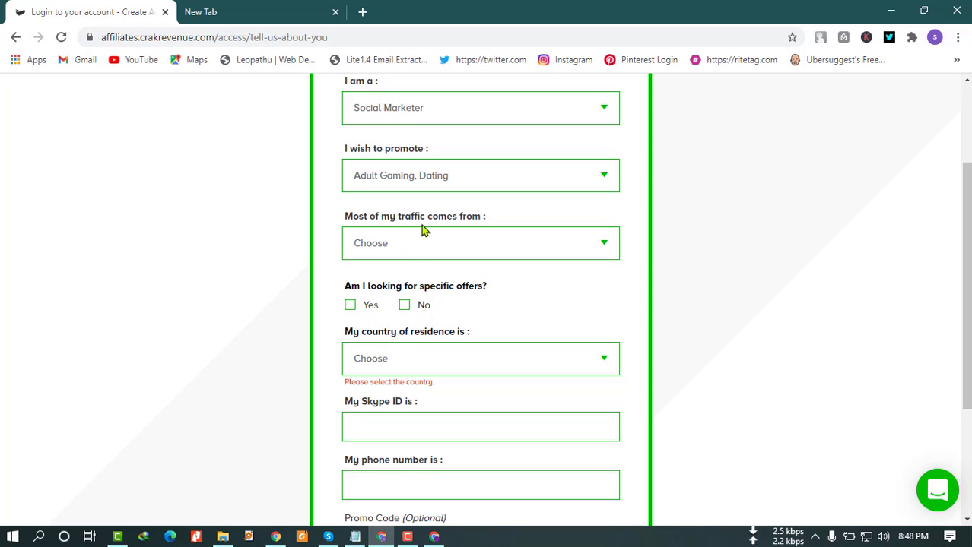
Select North America, South America, Western Europe and Eastern Europe as traffic regions.
click(508, 253)
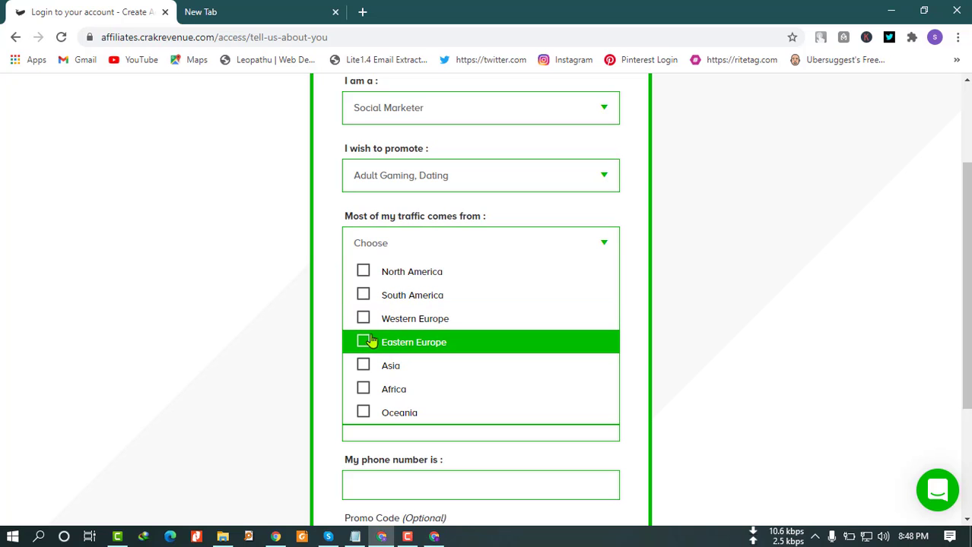
click(364, 272)
click(363, 295)
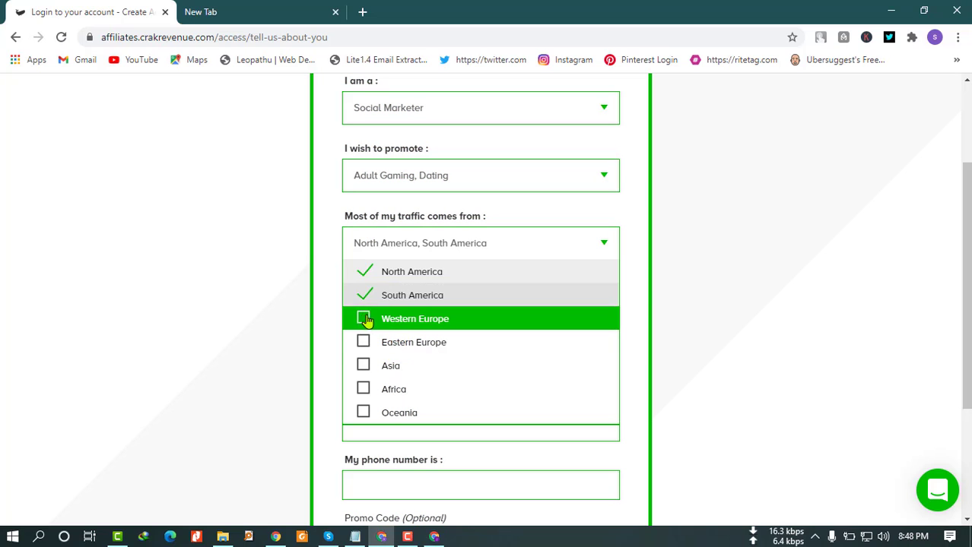
click(363, 319)
click(363, 342)
scroll(422, 353, down, 1)
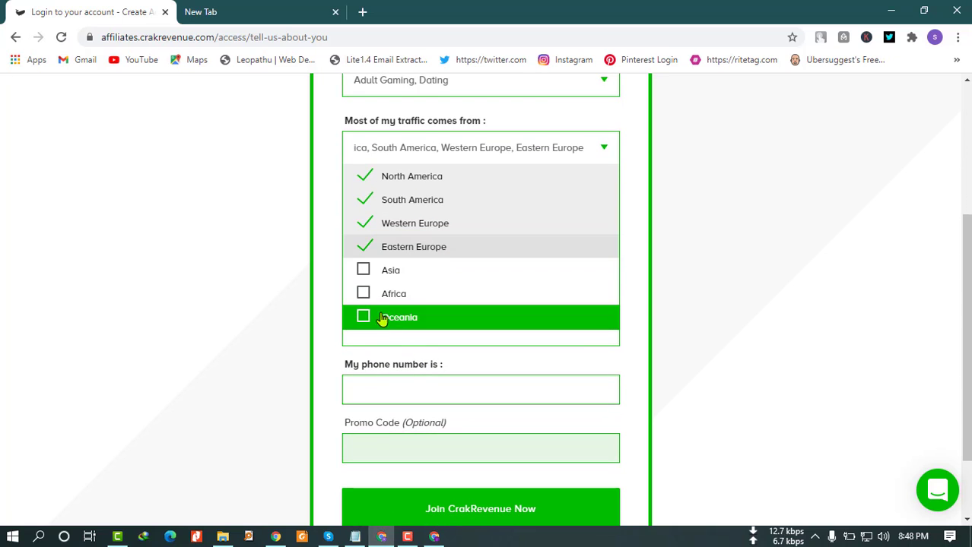
scroll(346, 285, up, 1)
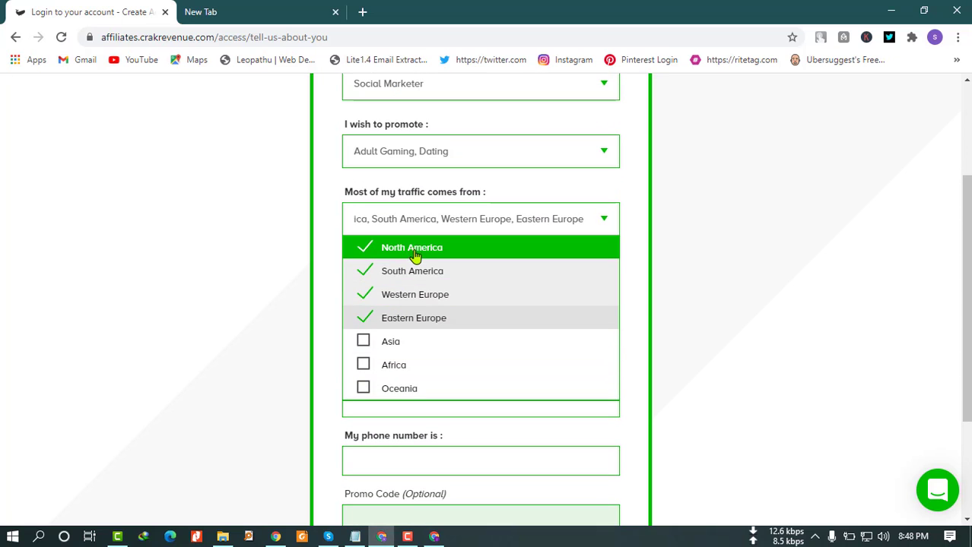
click(636, 254)
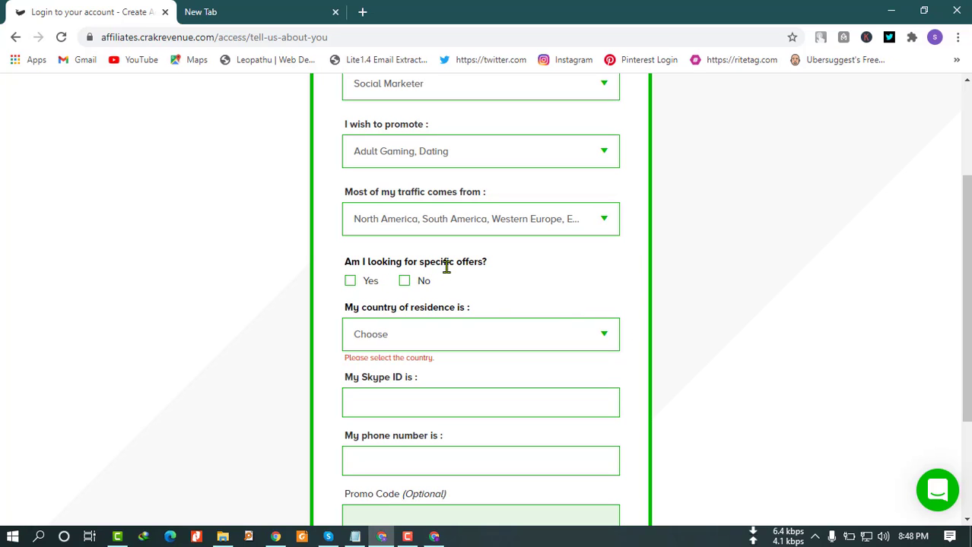
drag(458, 262, 487, 262)
Answer No to looking for specific offers.
click(502, 268)
click(404, 281)
scroll(299, 322, down, 1)
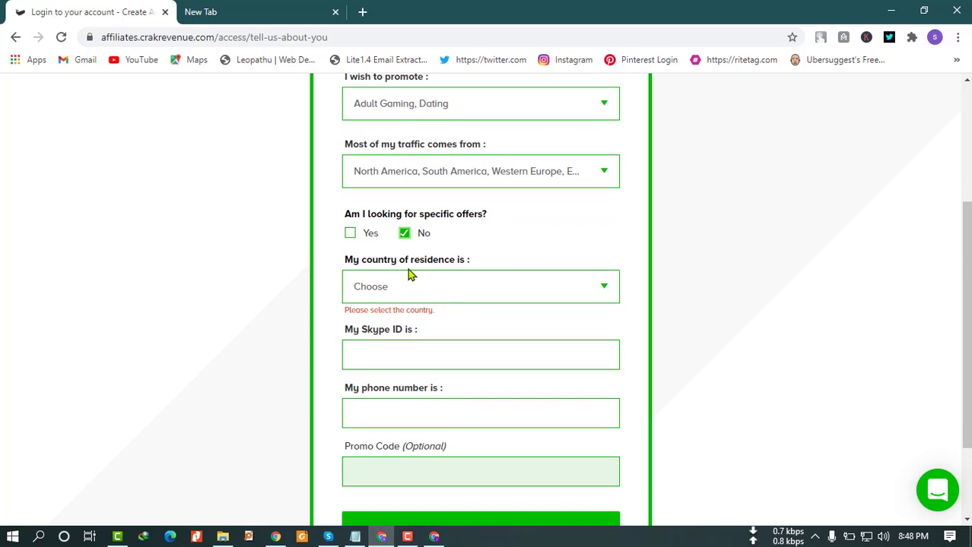
Set the country of residence to Bangladesh.
click(505, 293)
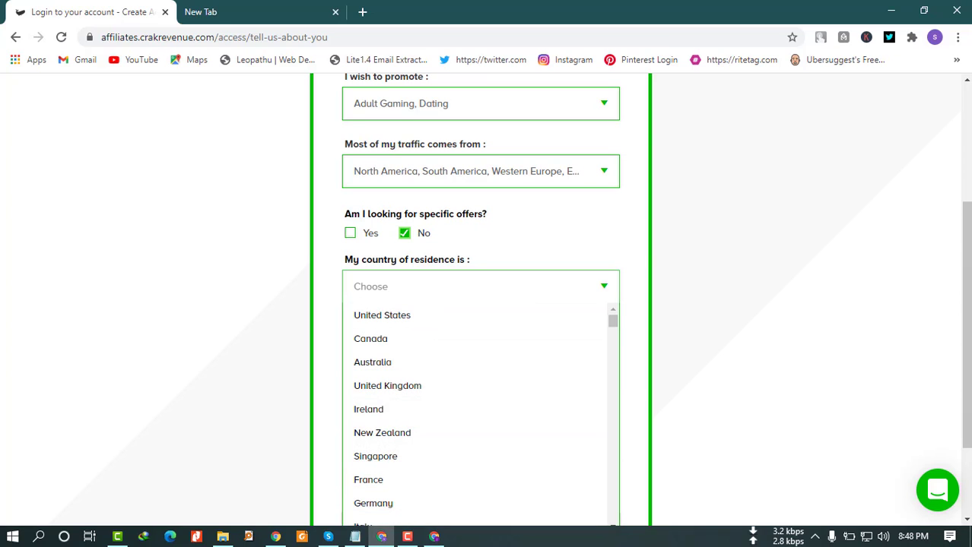
scroll(482, 396, down, 3)
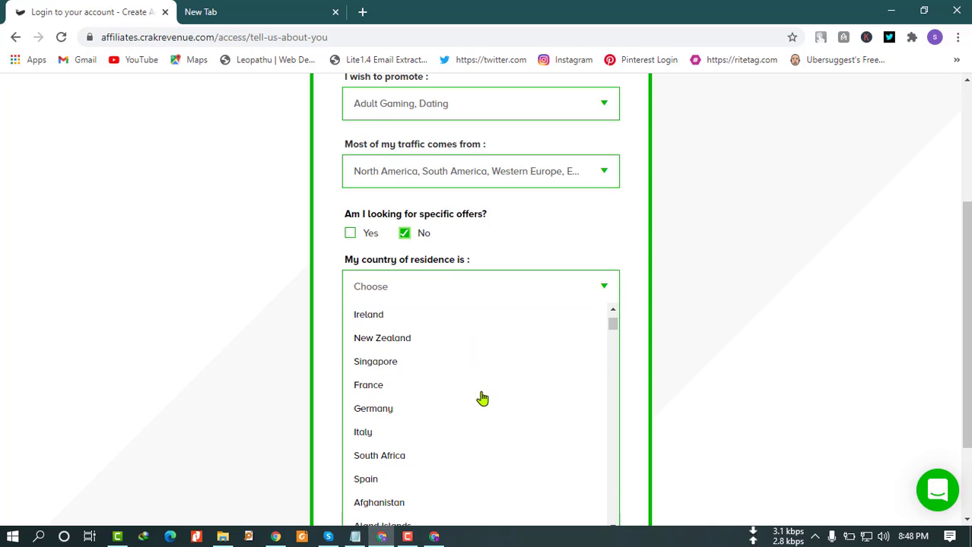
scroll(481, 397, down, 4)
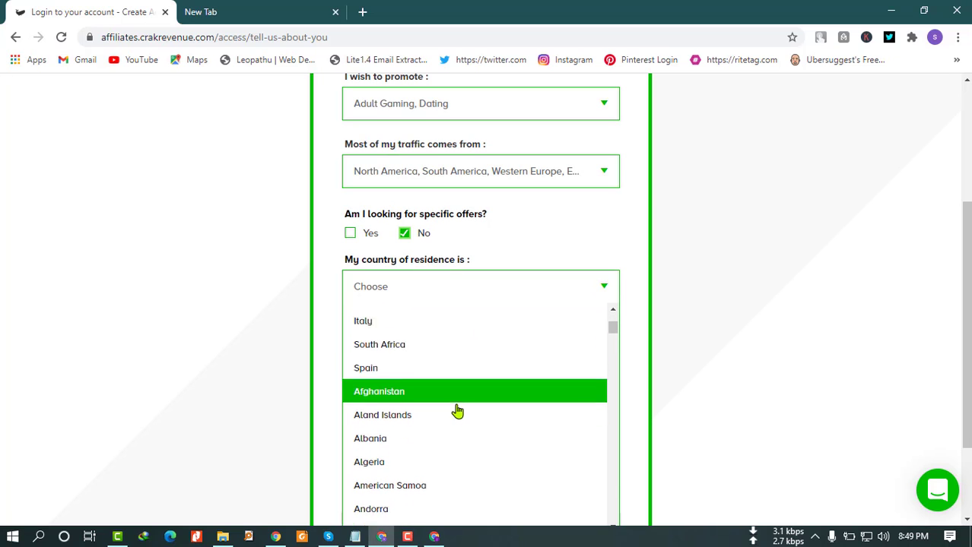
scroll(457, 411, down, 7)
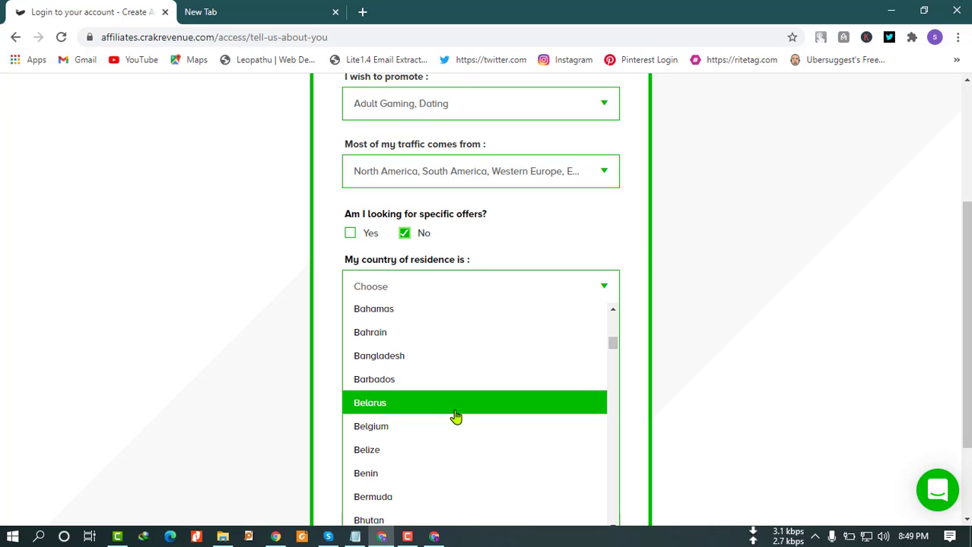
click(434, 357)
scroll(541, 404, down, 1)
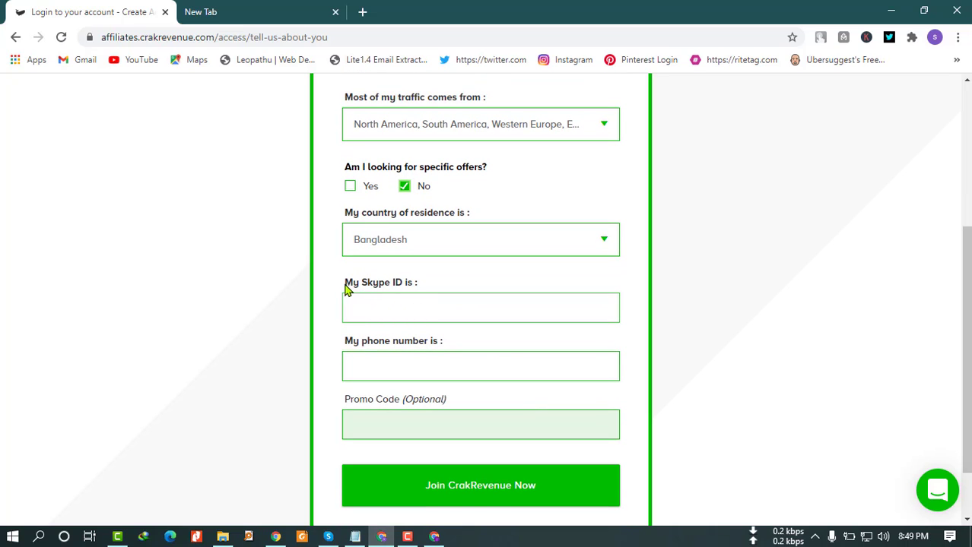
Place the cursor in the empty 'My Skype ID is' field.
drag(347, 284, 419, 292)
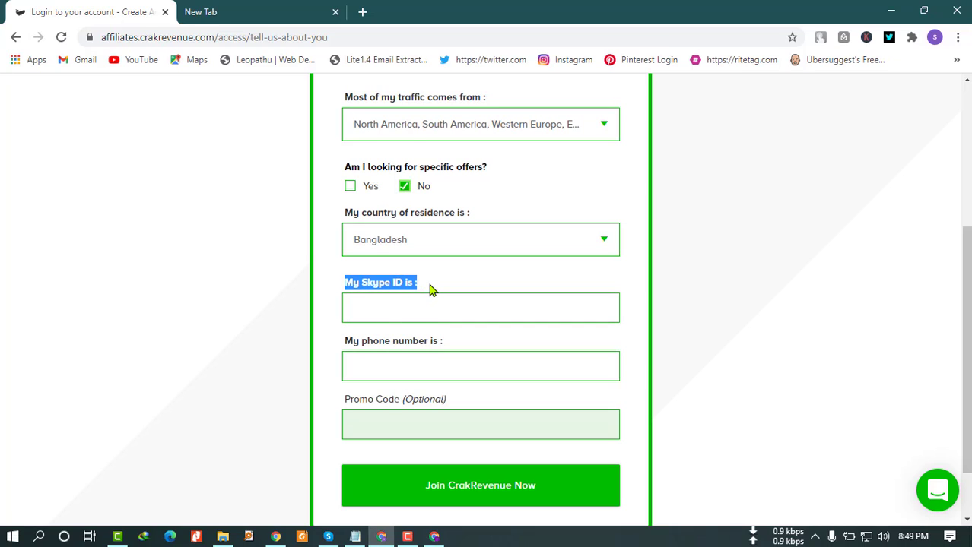
click(428, 289)
drag(426, 287, 346, 286)
click(372, 306)
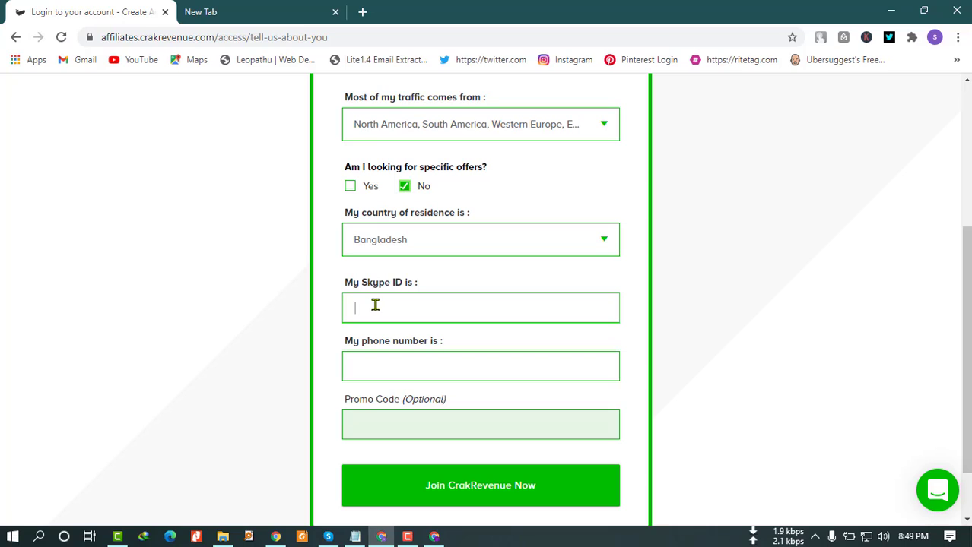
Type the Skype ID and fill the phone number from the saved autofill suggestion.
text(mankhan702)
click(377, 354)
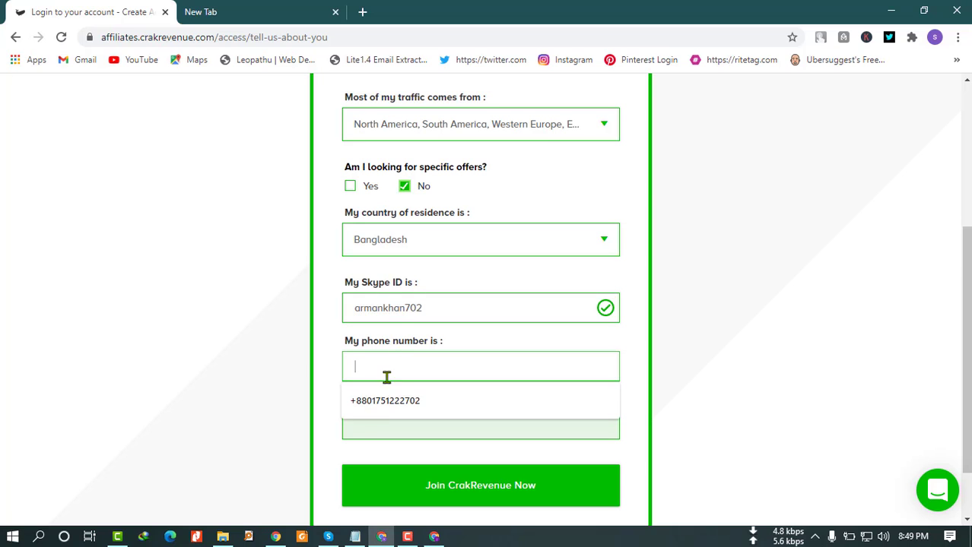
click(387, 401)
scroll(365, 335, down, 1)
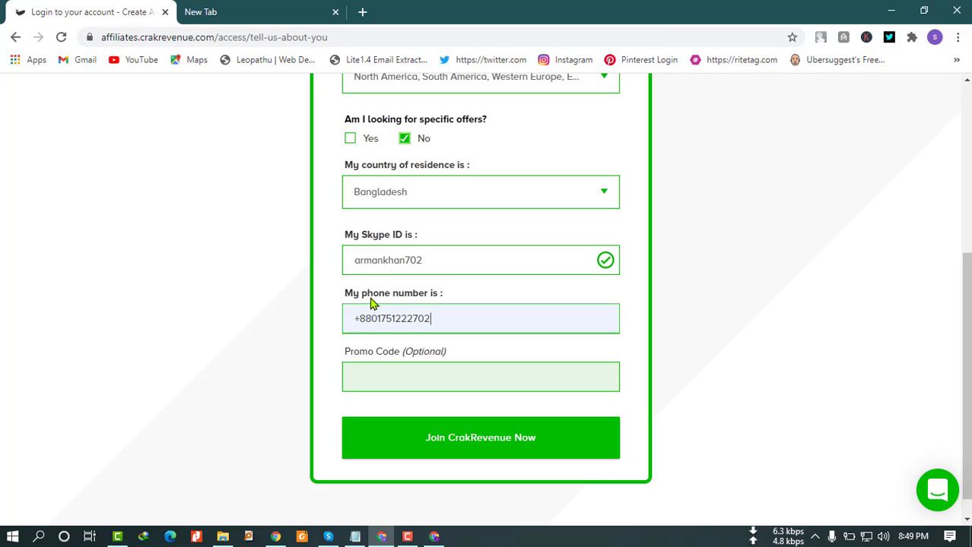
drag(352, 296, 363, 305)
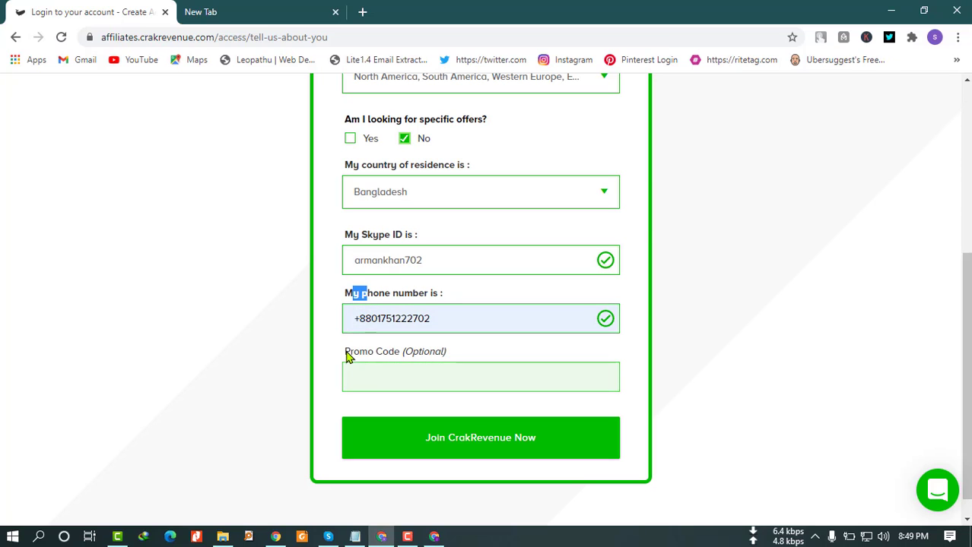
drag(347, 363, 448, 361)
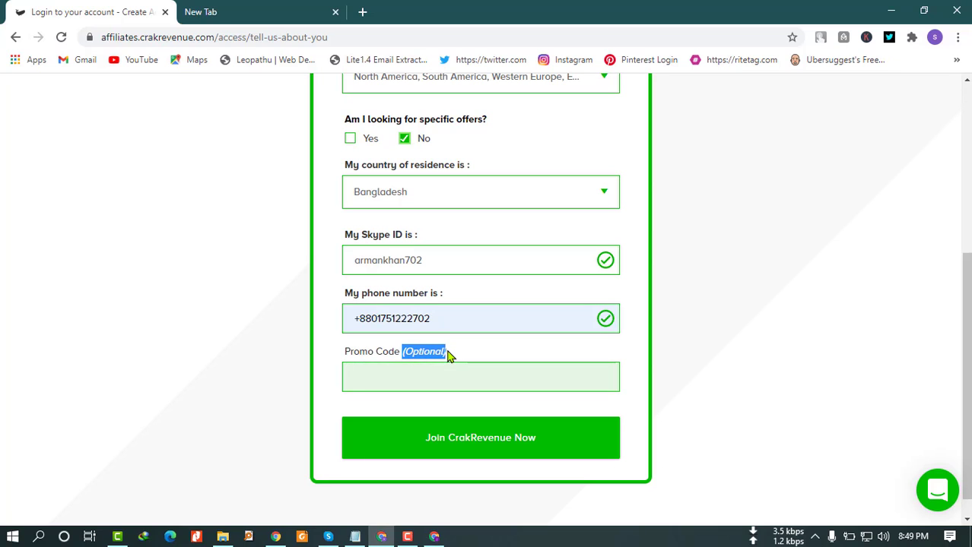
scroll(448, 356, down, 1)
click(421, 328)
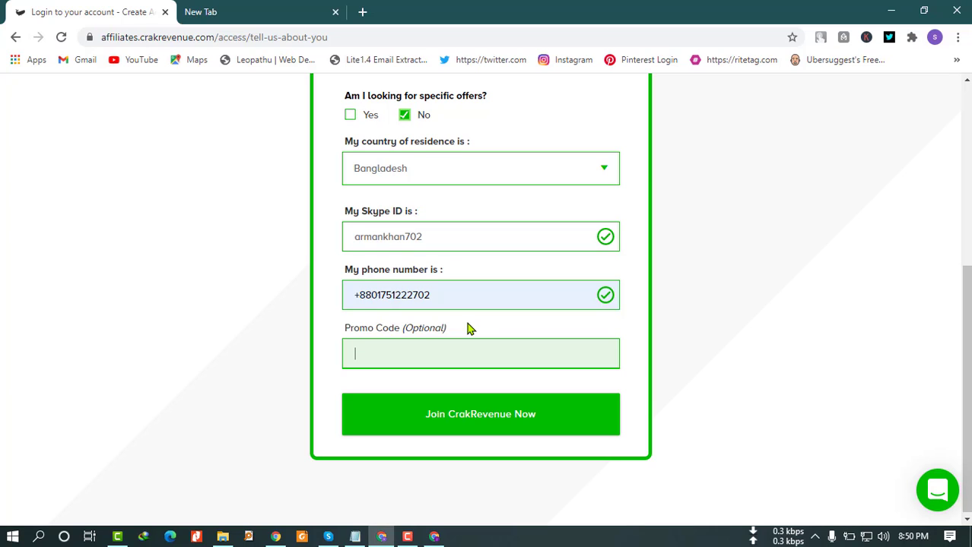
drag(450, 326, 403, 332)
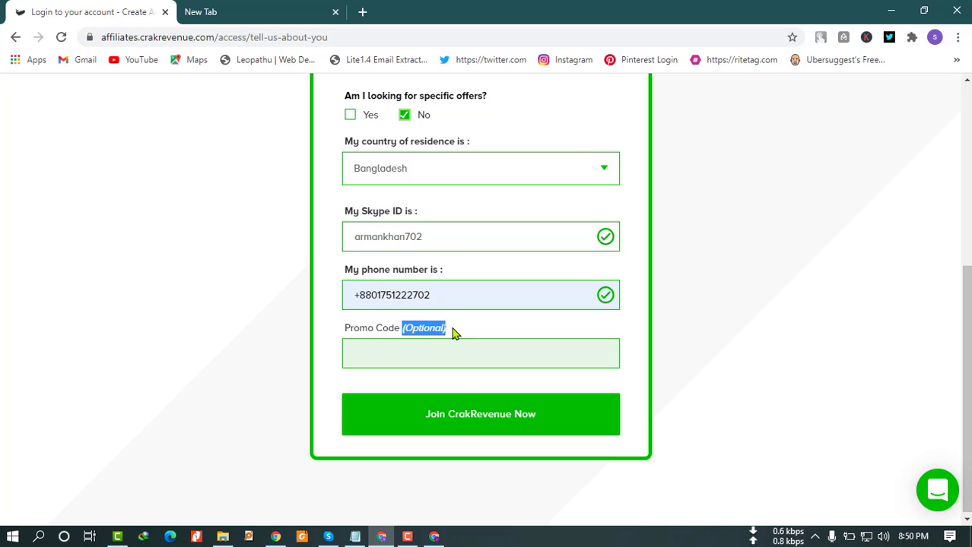
click(456, 333)
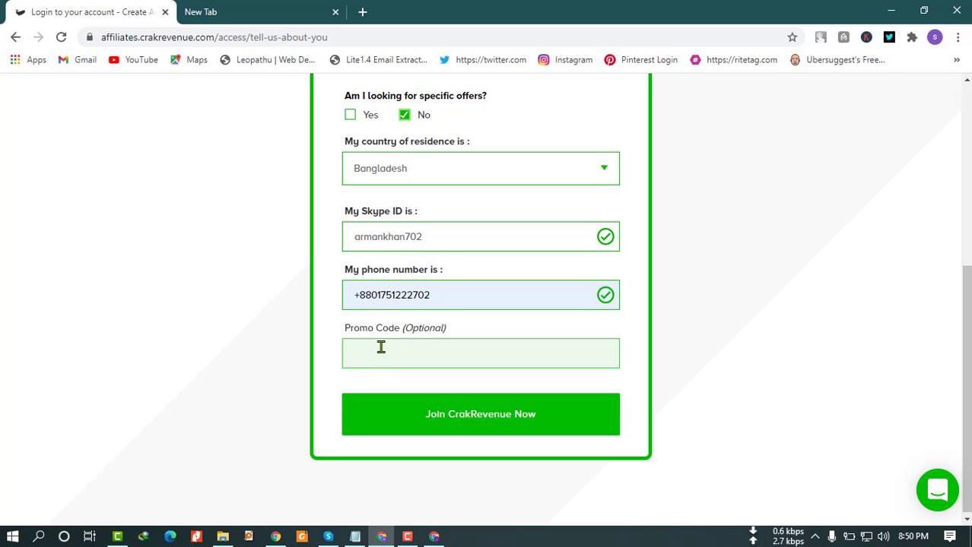
scroll(382, 348, down, 1)
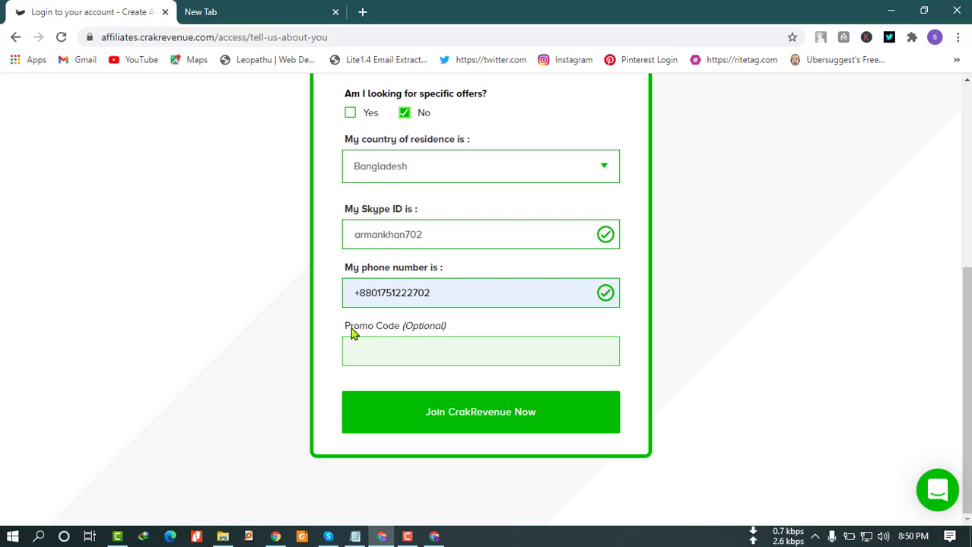
drag(345, 333, 407, 336)
click(418, 330)
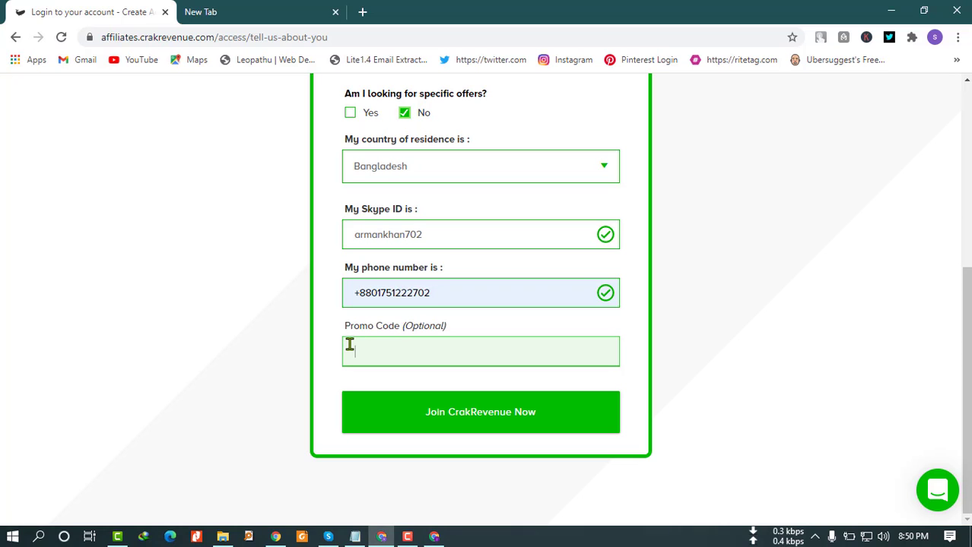
scroll(344, 334, up, 4)
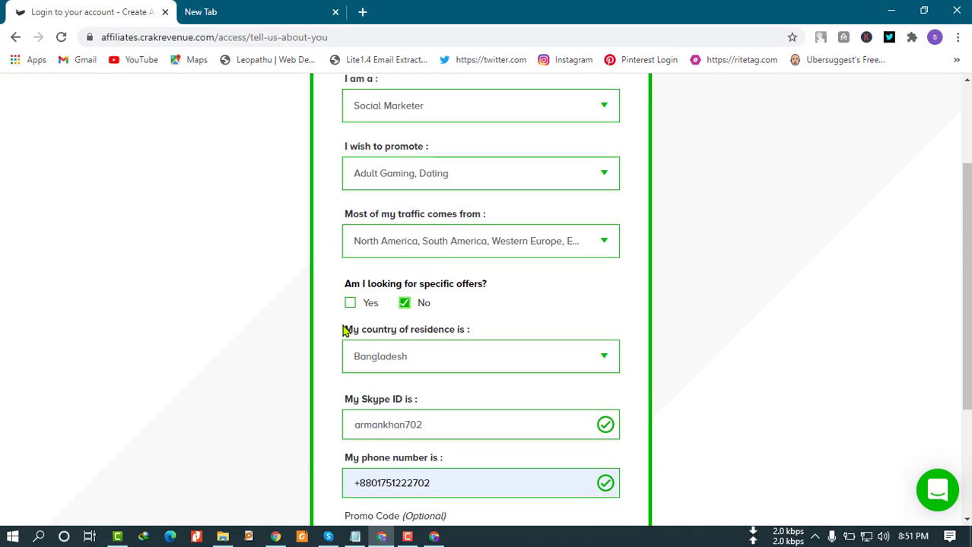
scroll(344, 332, down, 1)
scroll(346, 331, up, 3)
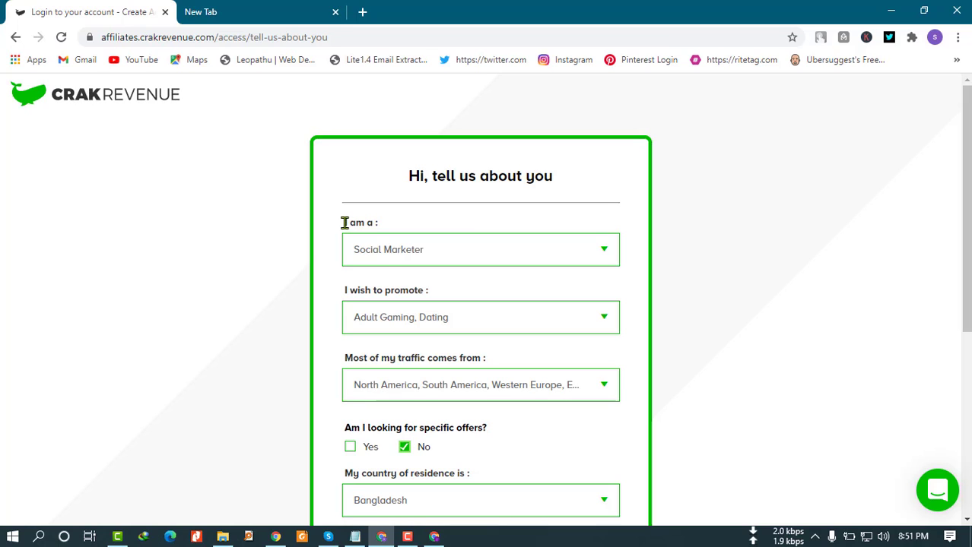
drag(344, 222, 365, 225)
scroll(419, 285, down, 1)
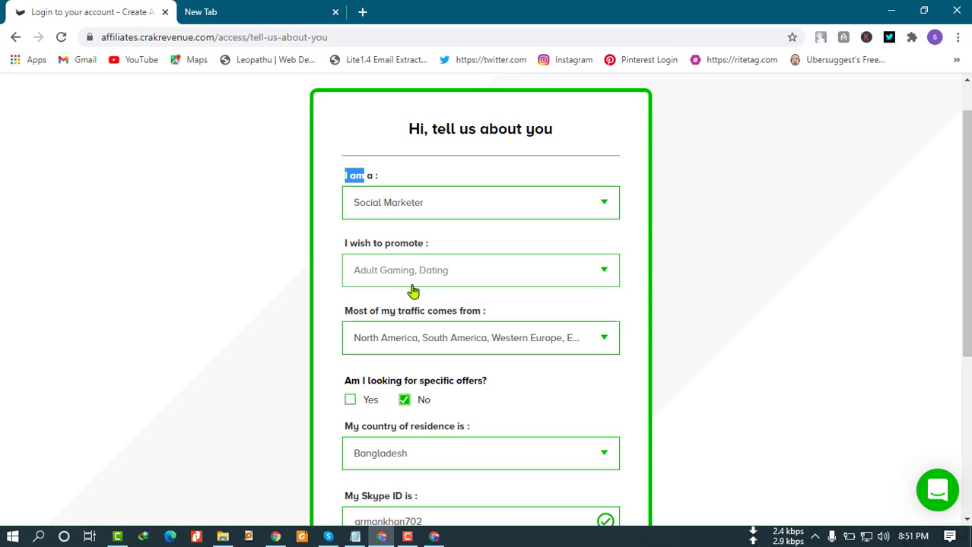
scroll(412, 289, down, 1)
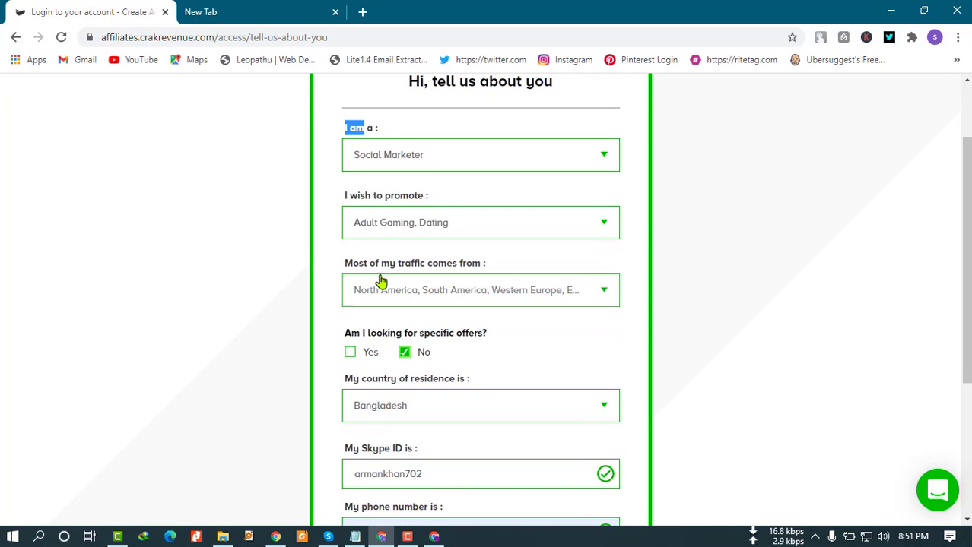
click(485, 294)
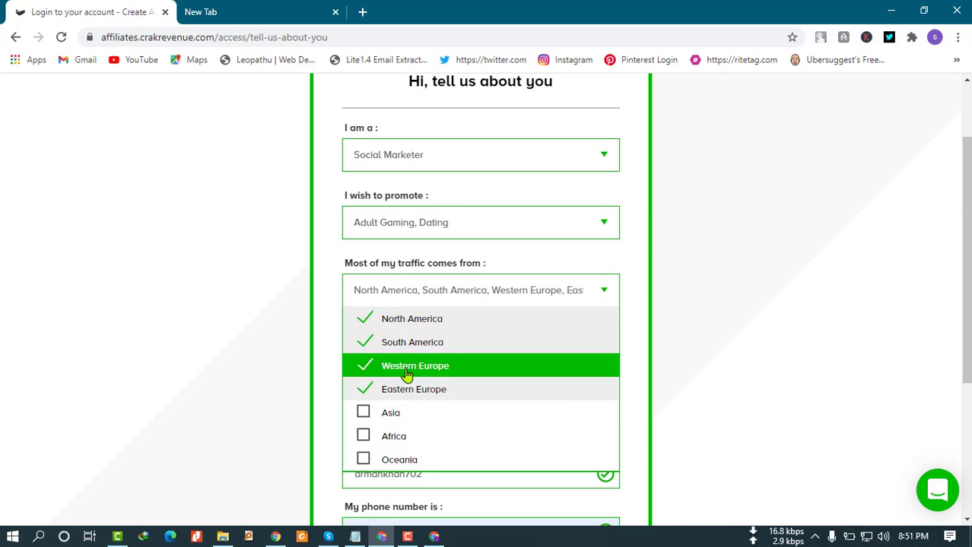
click(336, 258)
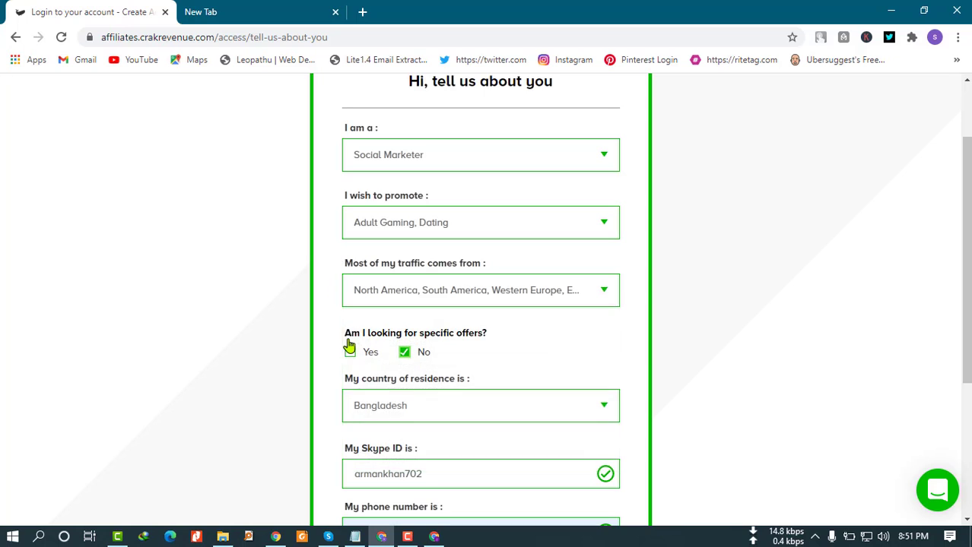
scroll(346, 341, down, 1)
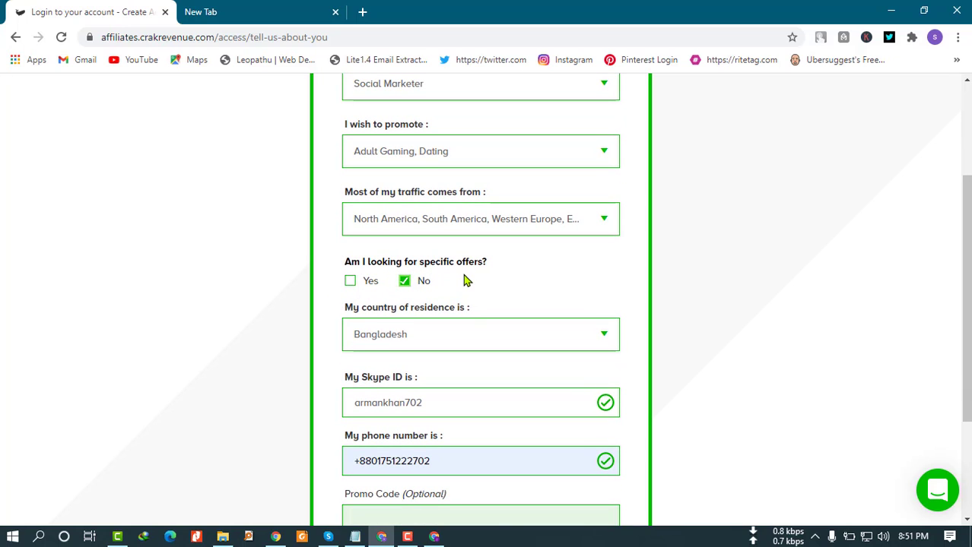
scroll(473, 286, down, 1)
scroll(478, 287, down, 1)
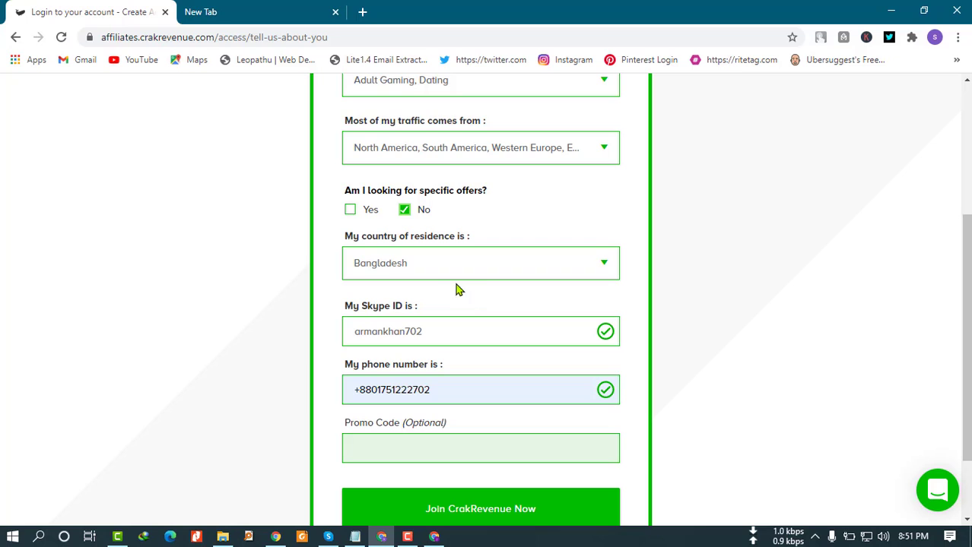
scroll(475, 308, down, 1)
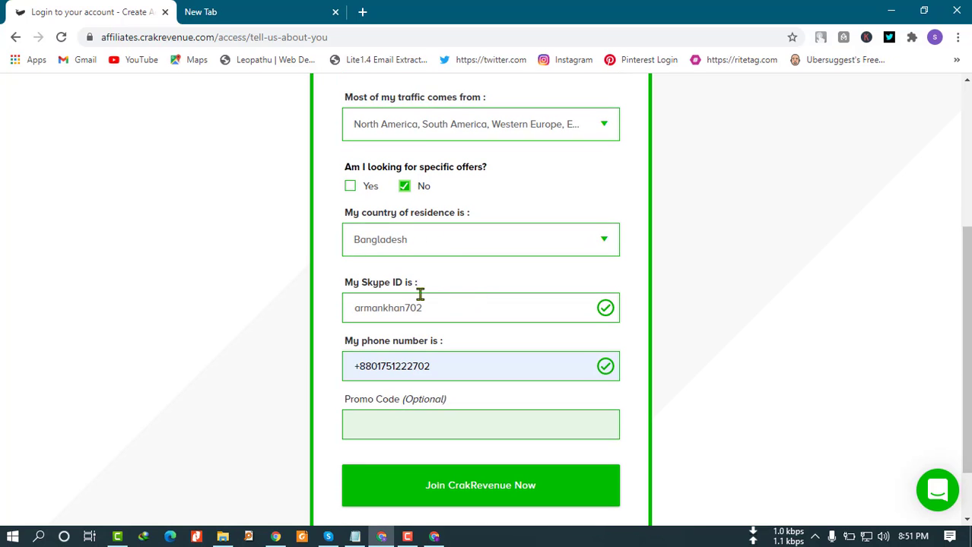
scroll(436, 318, down, 1)
scroll(411, 308, down, 1)
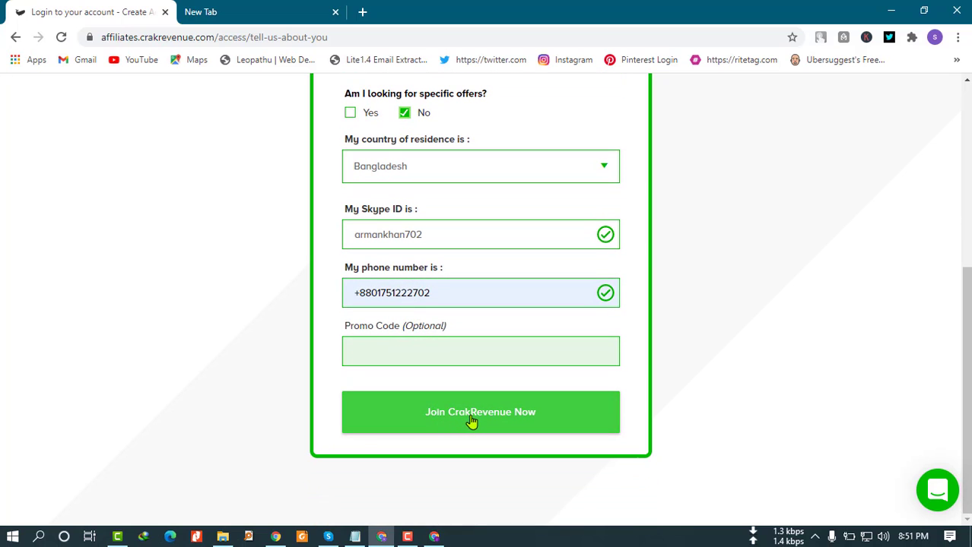
Submit the profile with 'Join CrakRevenue Now' and view the registration confirmation.
click(472, 420)
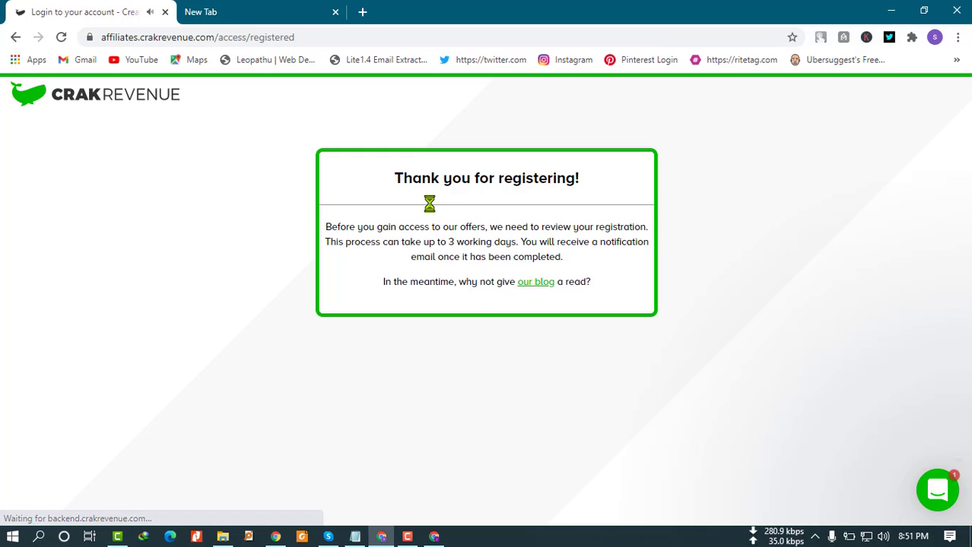
drag(396, 179, 577, 181)
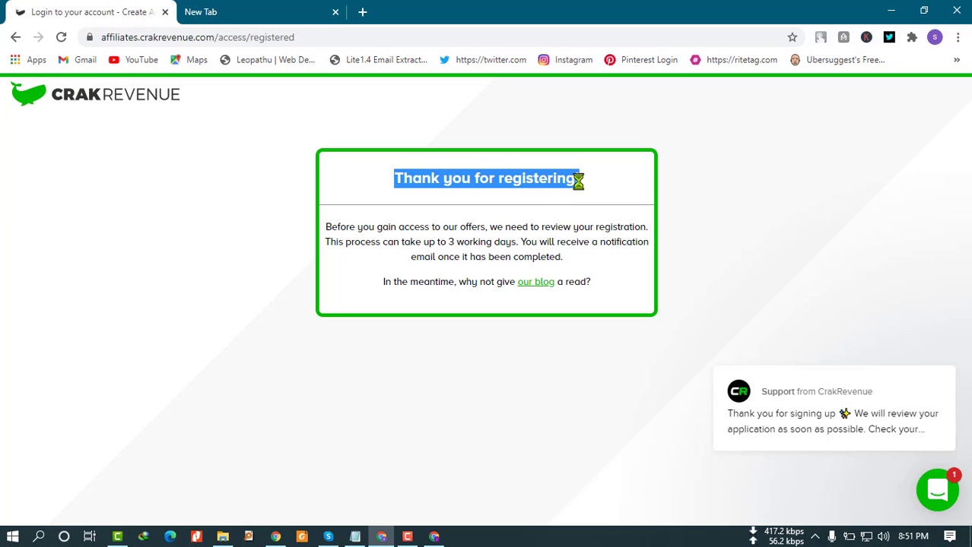
click(549, 211)
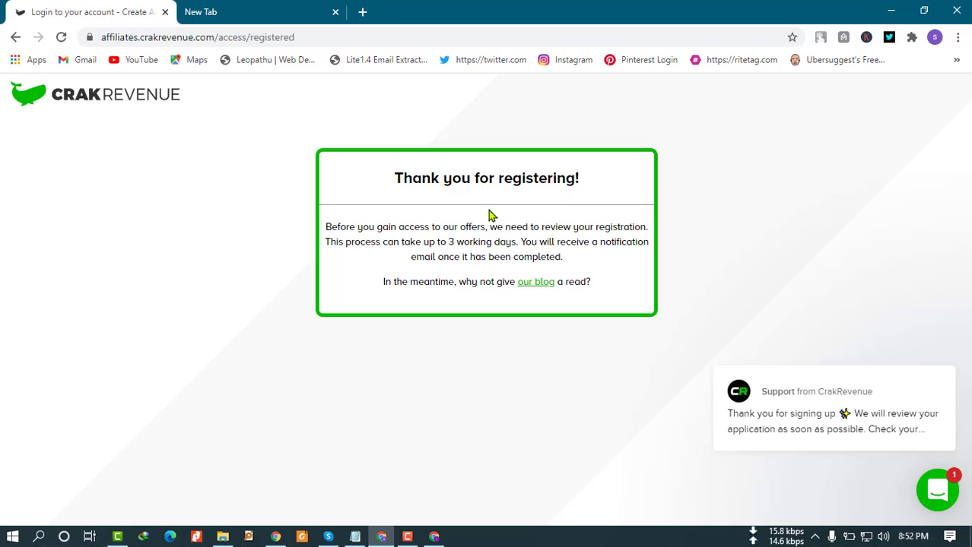
Leave the CrakRevenue confirmation email for the Gmail inbox and minimize Gmail, revealing the 'Thank you for registering!' page.
click(434, 536)
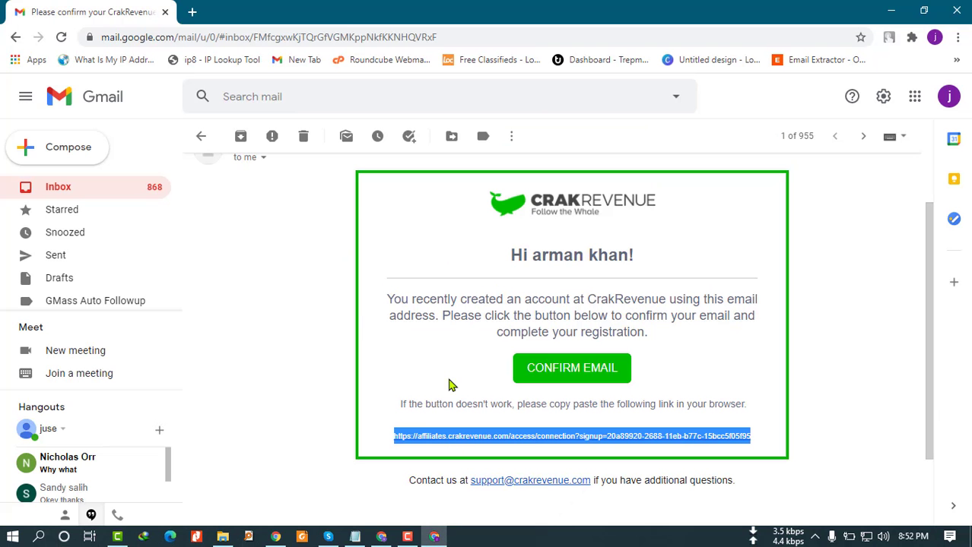
click(201, 136)
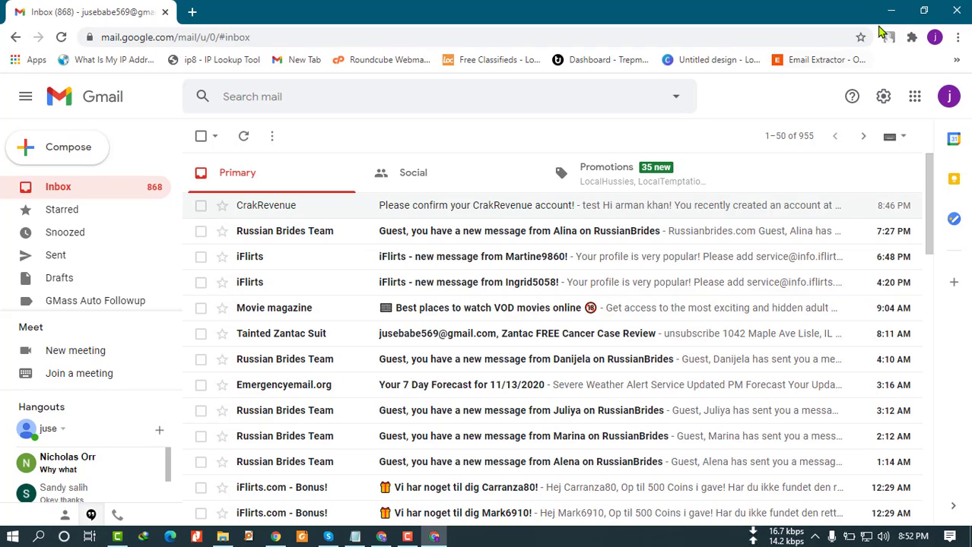
click(891, 12)
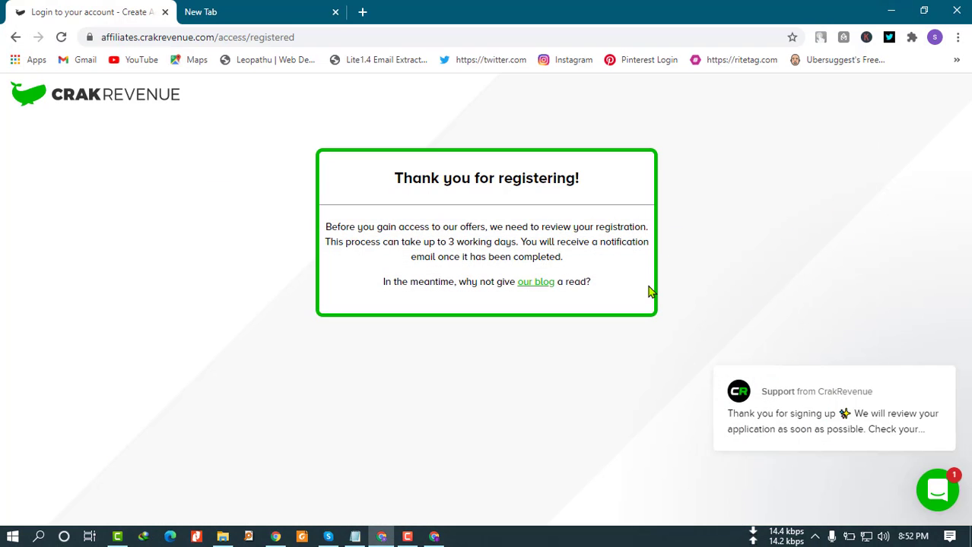